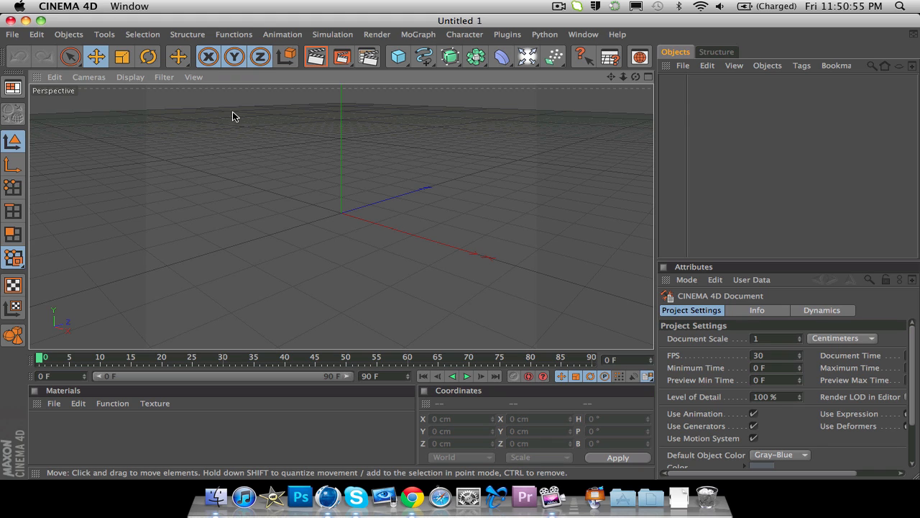
# Step: Open the scene file DahysDz1.c4d from the Lightroom and text setup folder
pyautogui.click(14, 35)
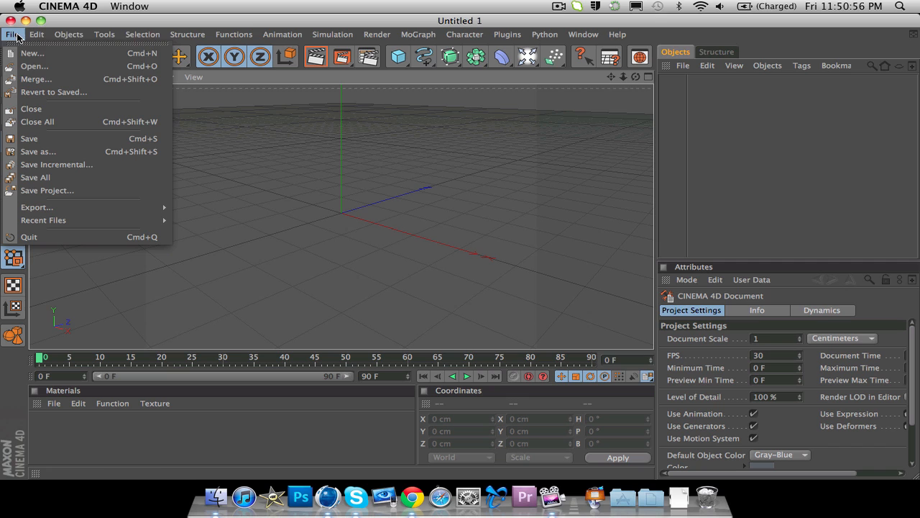
pyautogui.click(39, 66)
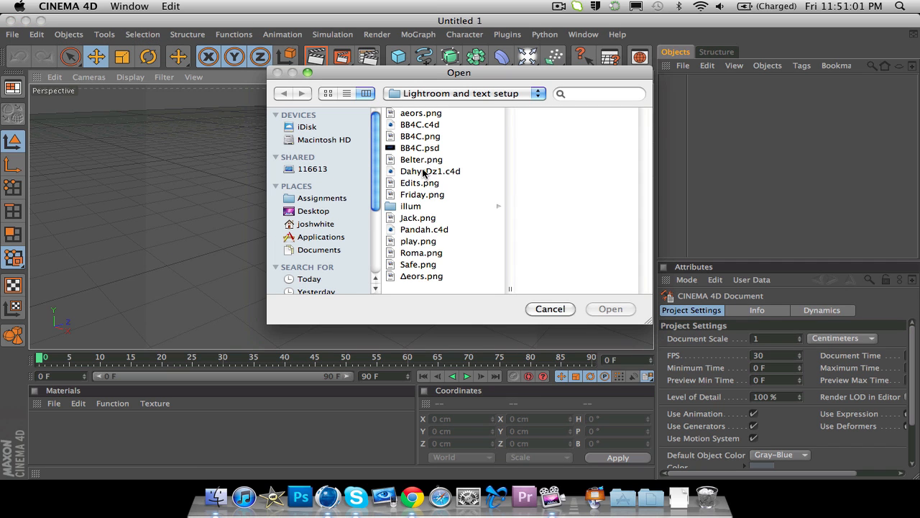
pyautogui.click(429, 171)
pyautogui.click(607, 309)
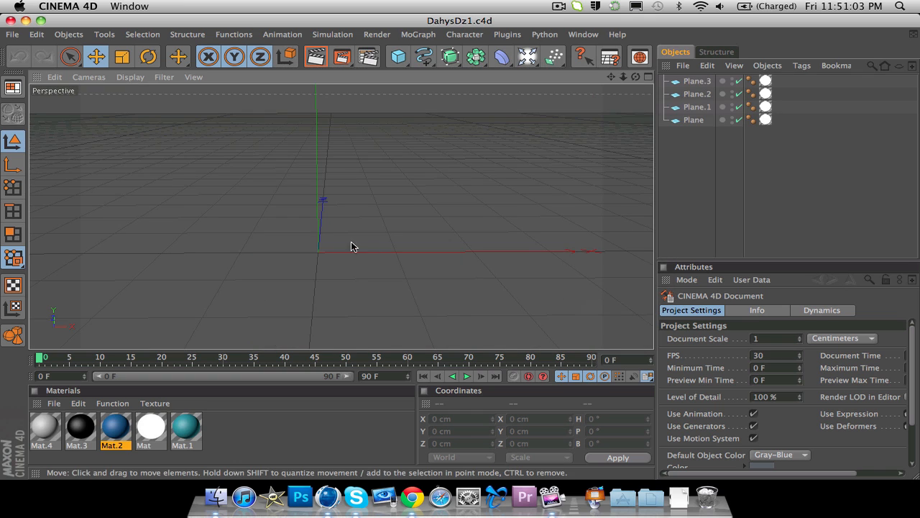
pyautogui.scroll(-6, 446, 179)
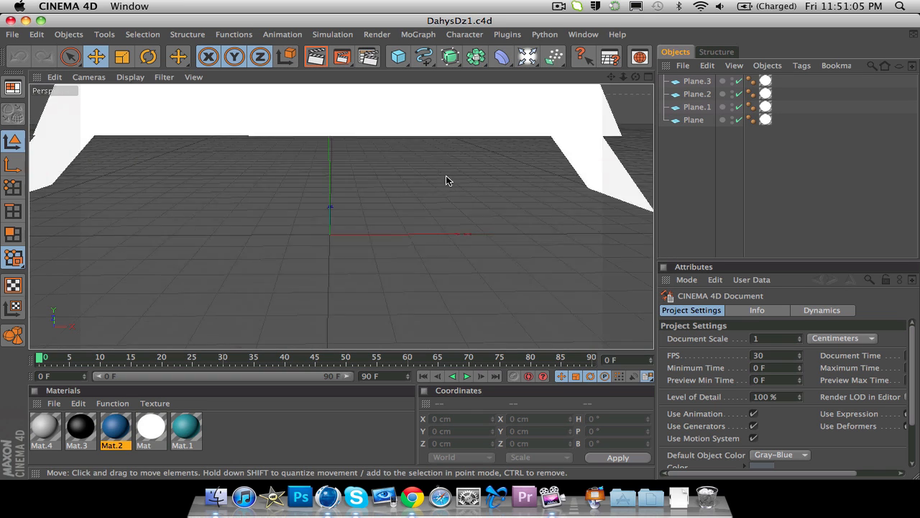
pyautogui.scroll(2, 446, 180)
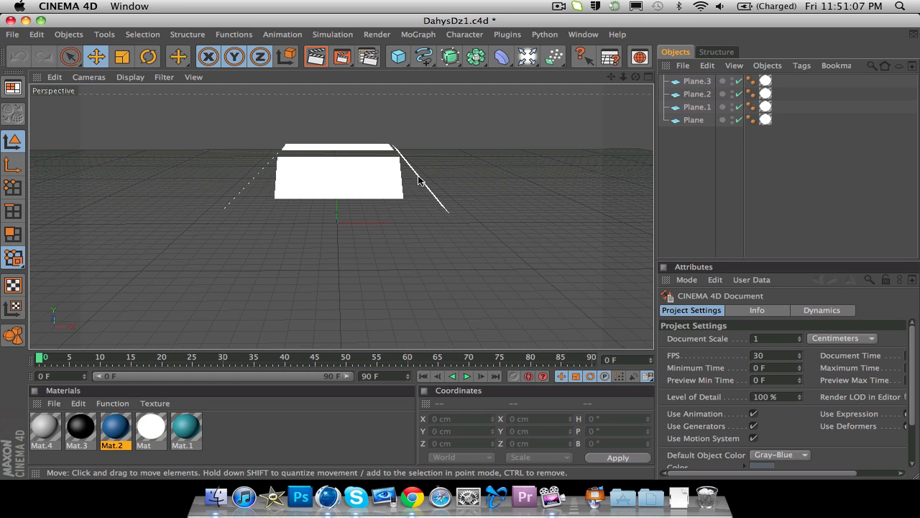
pyautogui.click(164, 430)
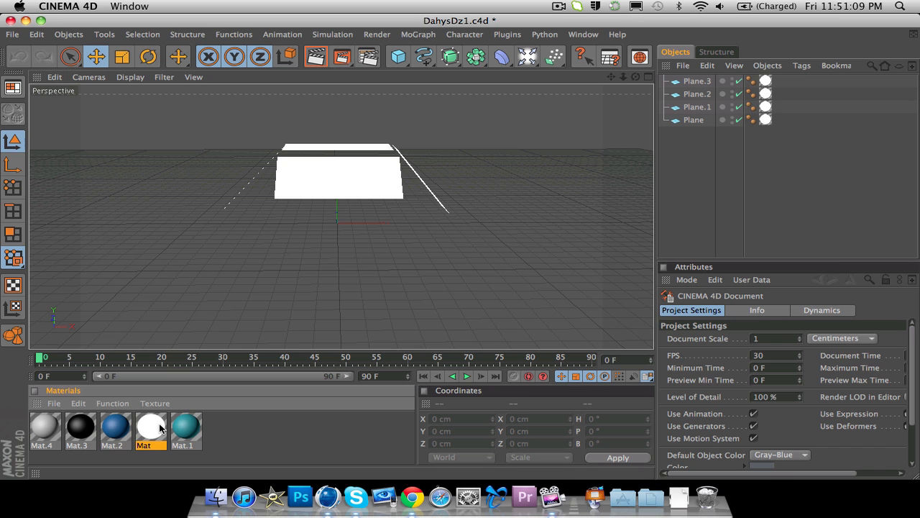
pyautogui.click(115, 432)
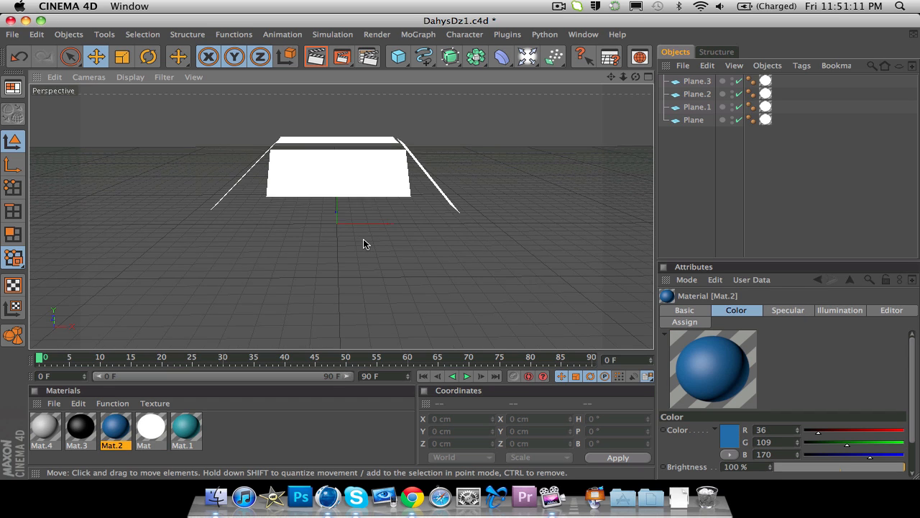
pyautogui.scroll(8, 363, 244)
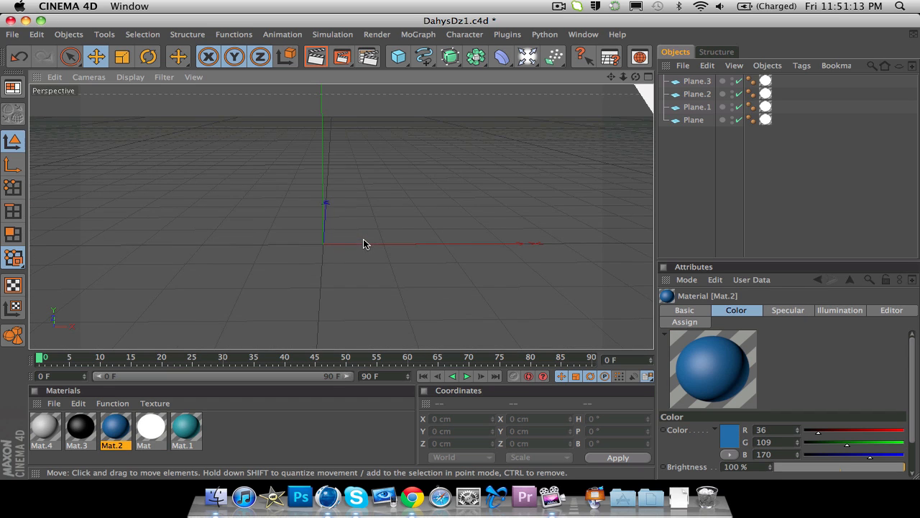
# Step: Add a MoText object and replace its default text with "Lesson"
pyautogui.click(418, 35)
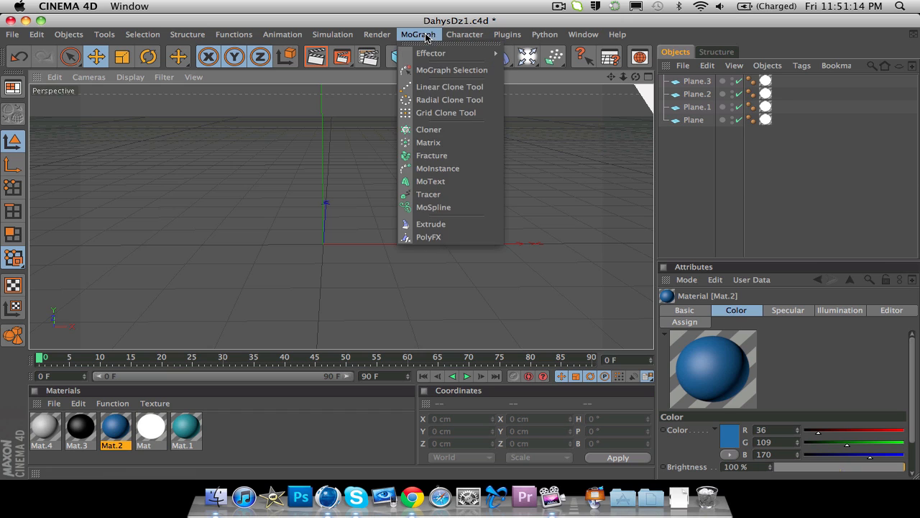
pyautogui.click(430, 181)
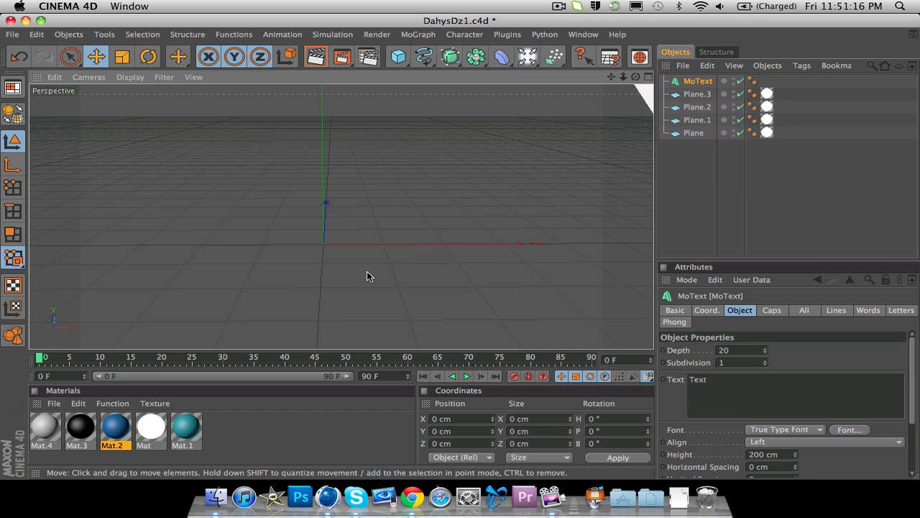
pyautogui.click(721, 389)
pyautogui.press('BackSpace')
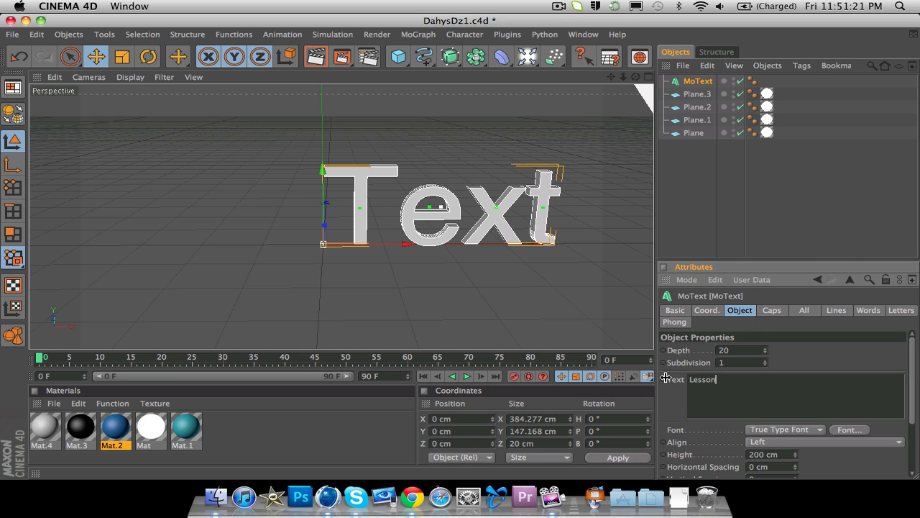
# Step: Search the fonts for "lob" and set the MoText's font to Lobster 1.4 Regular
pyautogui.click(851, 429)
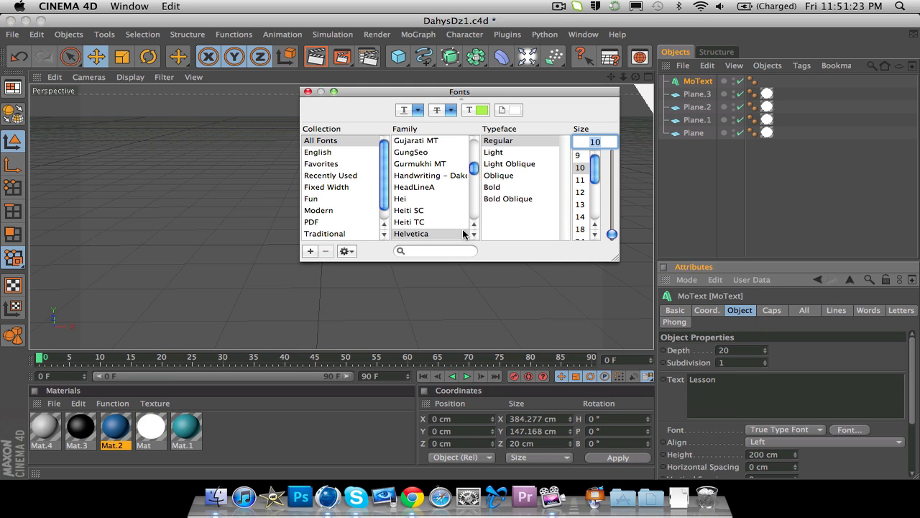
pyautogui.scroll(-3, 404, 200)
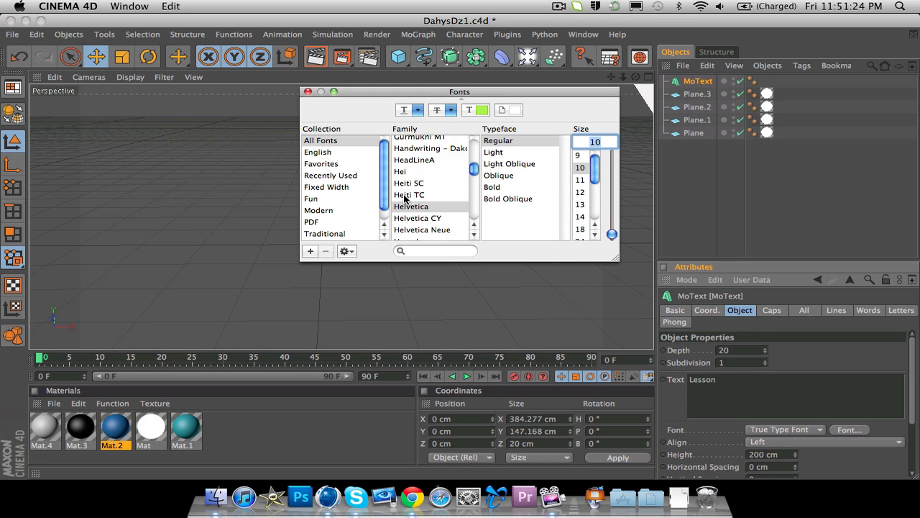
pyautogui.click(408, 252)
pyautogui.write('lob')
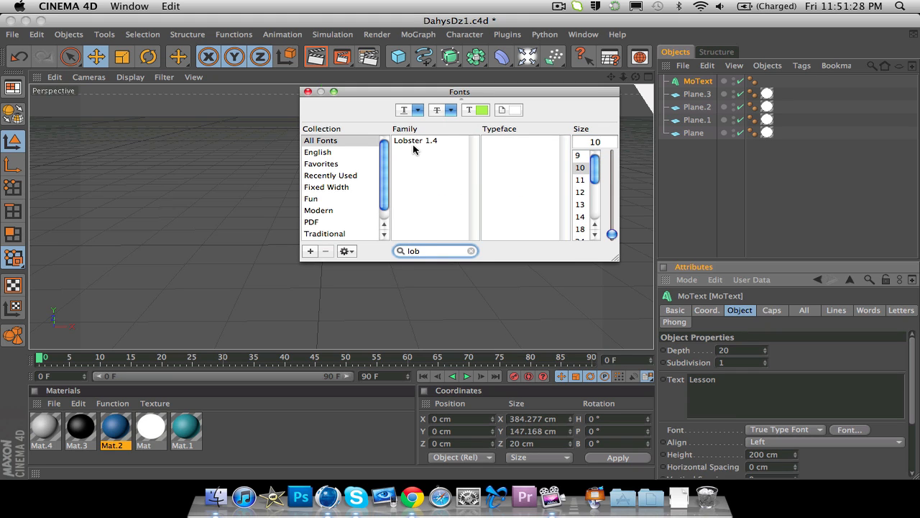
pyautogui.click(415, 141)
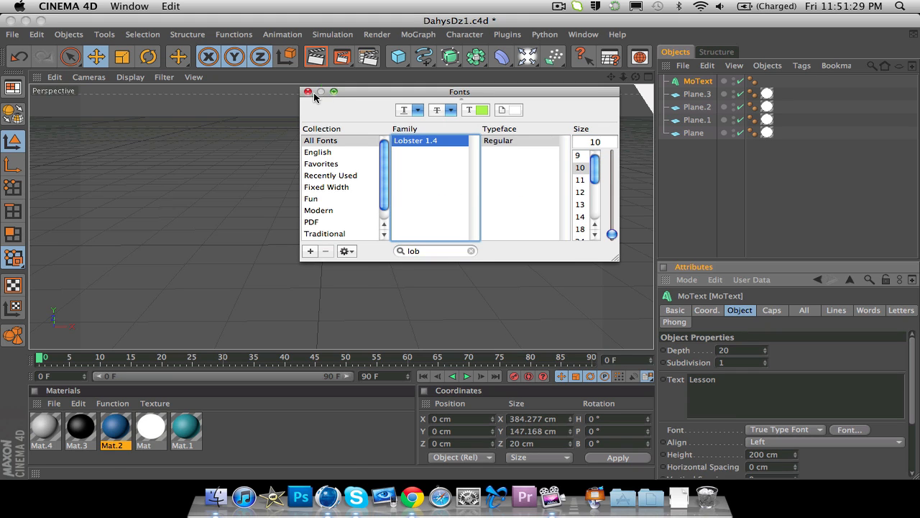
pyautogui.click(308, 92)
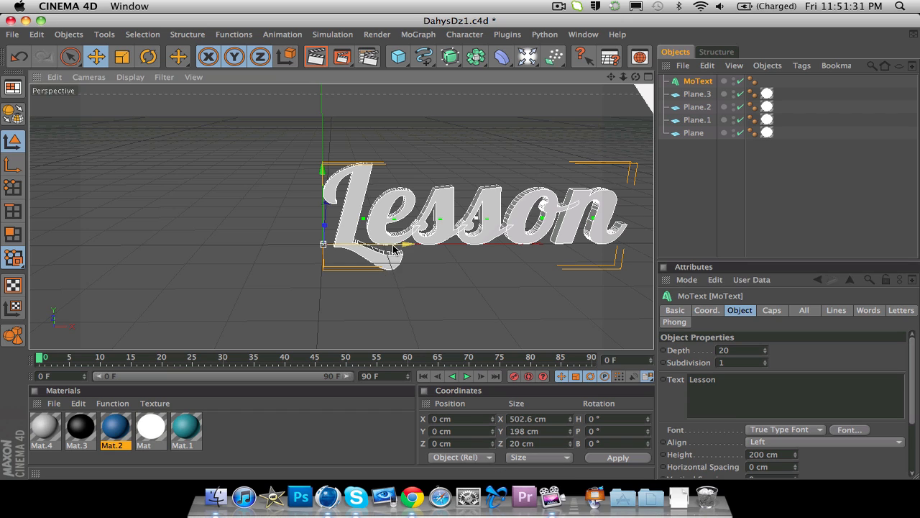
# Step: Move the text along the X axis to about -213 cm and change its wording to lowercase "lesson"
pyautogui.moveTo(374, 252); pyautogui.dragTo(244, 252)
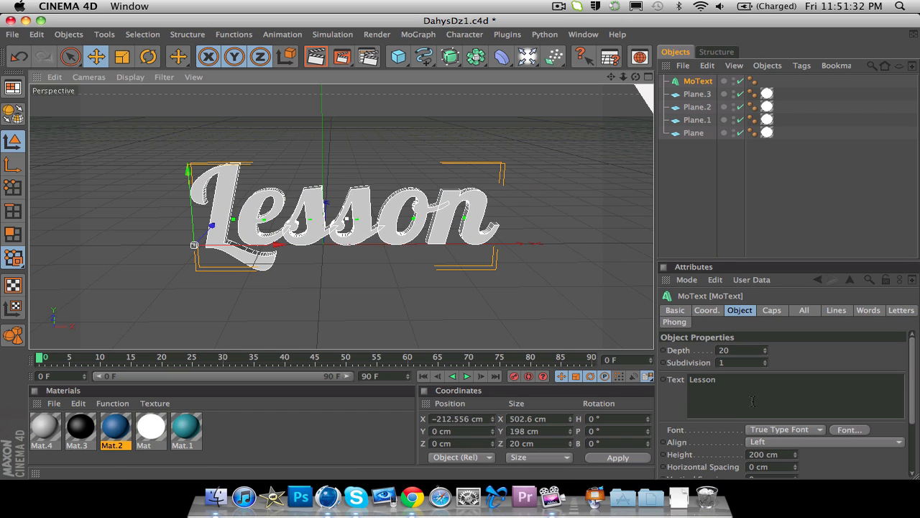
pyautogui.click(690, 380)
pyautogui.write('l')
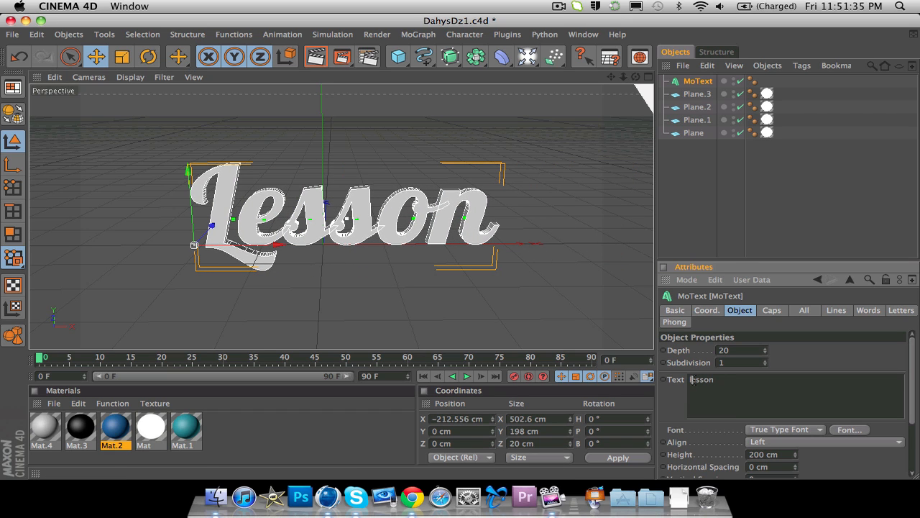
pyautogui.click(394, 241)
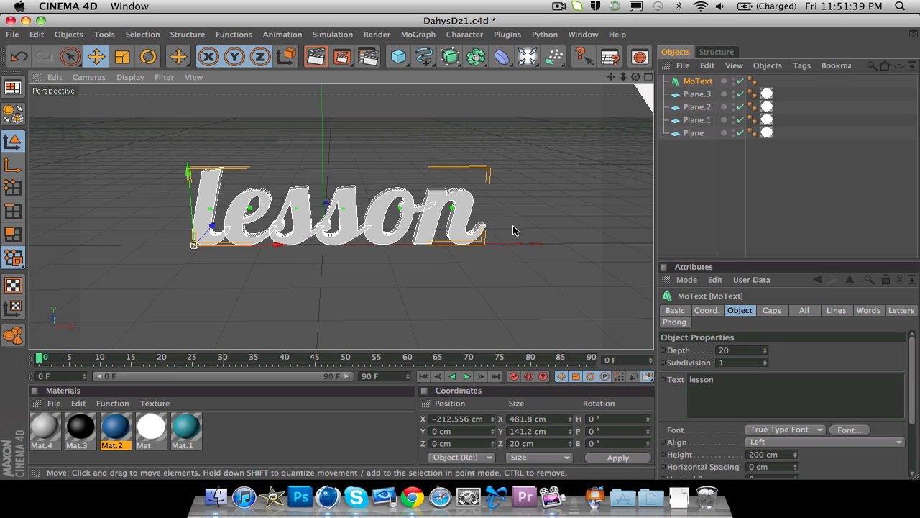
# Step: Set the MoText's depth to 60, then deselect the text
pyautogui.click(747, 350)
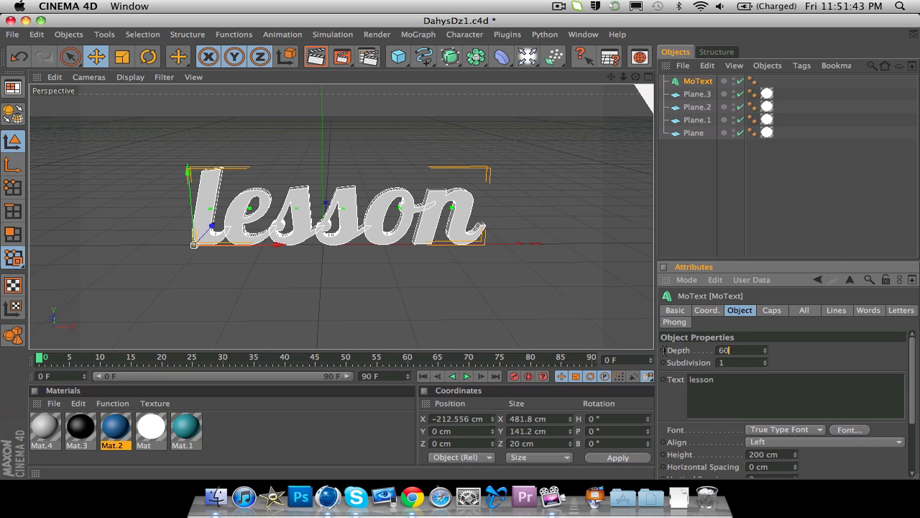
pyautogui.click(532, 297)
pyautogui.click(388, 223)
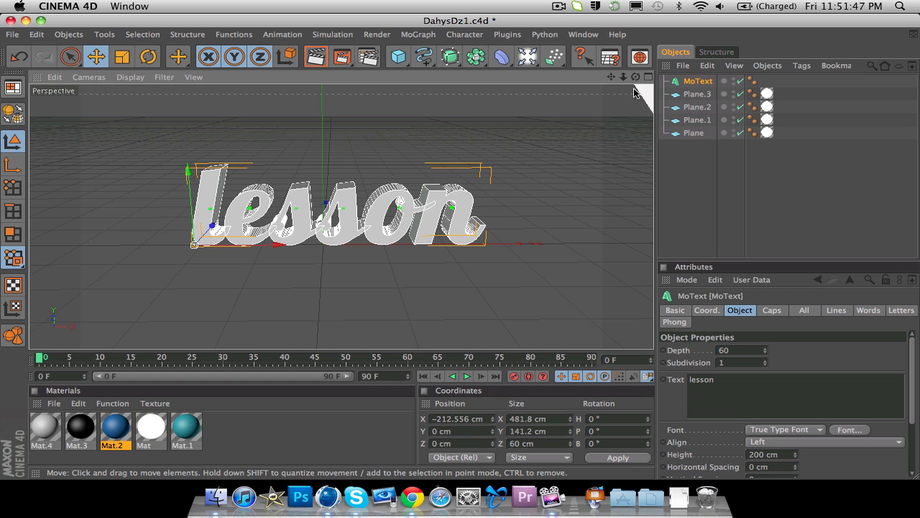
pyautogui.moveTo(635, 76); pyautogui.dragTo(636, 95)
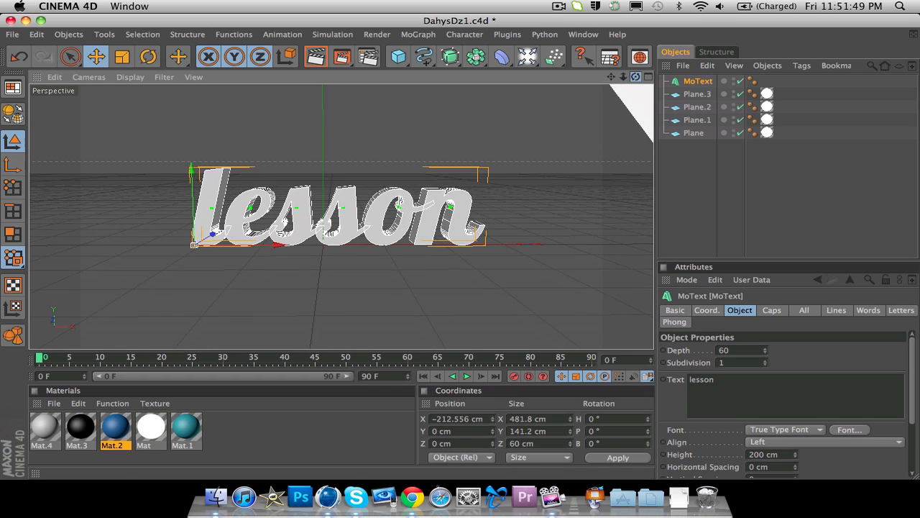
pyautogui.scroll(5, 586, 151)
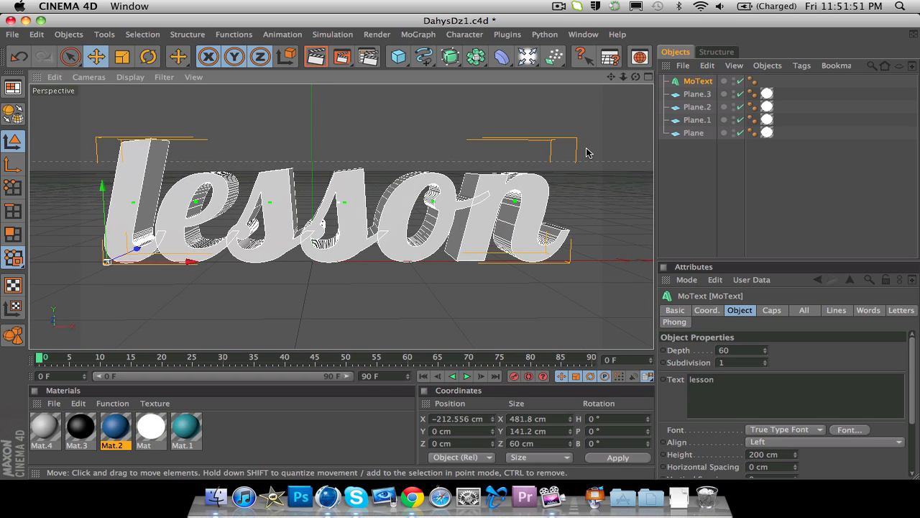
pyautogui.click(367, 135)
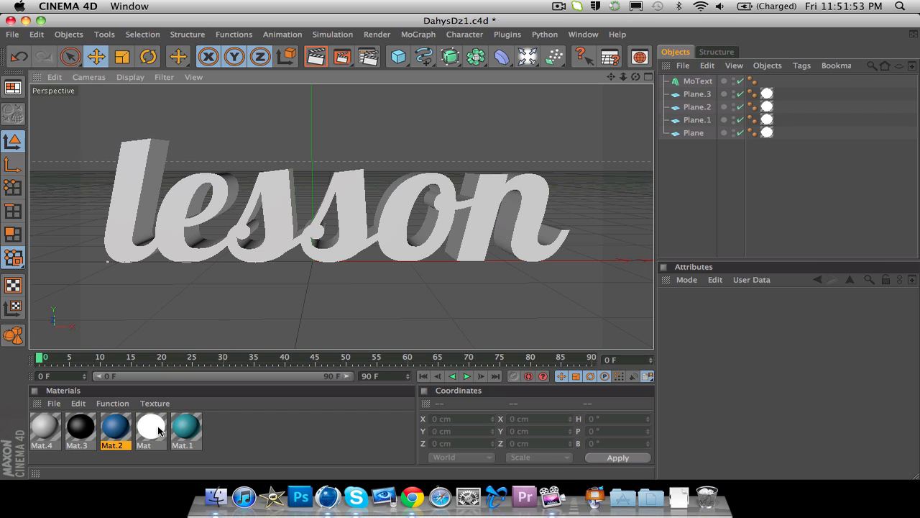
# Step: Change the colour of material Mat.4 to purple, R 119, G 18, B 170
pyautogui.doubleClick(52, 428)
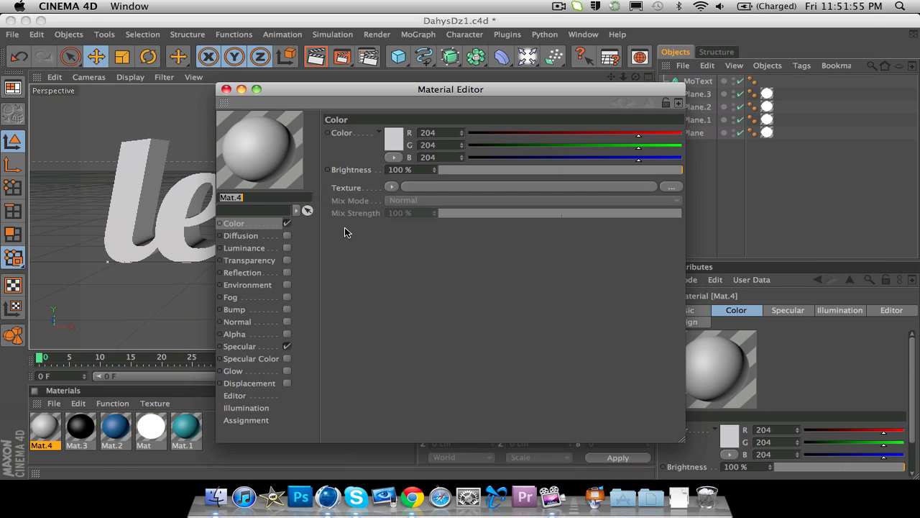
pyautogui.click(395, 140)
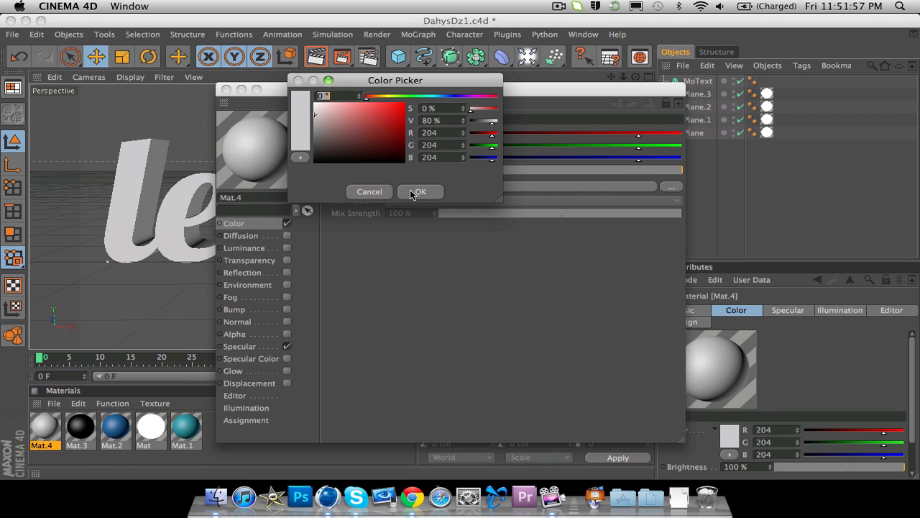
pyautogui.click(394, 102)
pyautogui.click(394, 96)
pyautogui.click(436, 97)
pyautogui.moveTo(398, 124); pyautogui.dragTo(395, 122)
pyautogui.moveTo(448, 95); pyautogui.dragTo(466, 96)
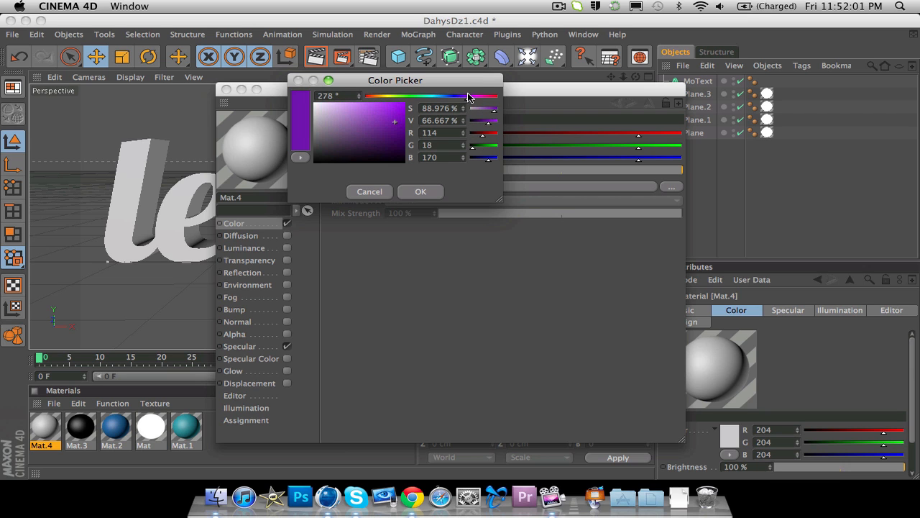
pyautogui.click(421, 191)
pyautogui.click(226, 89)
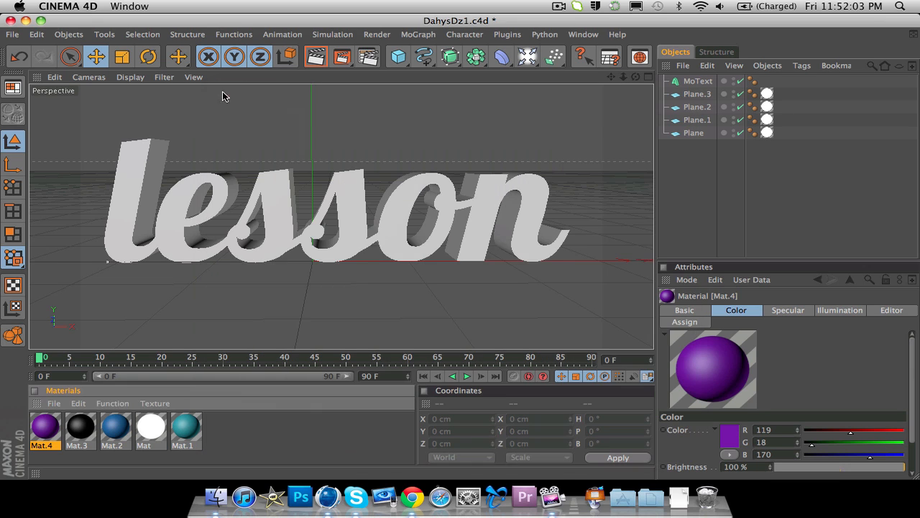
# Step: Apply the purple Mat.4 to the "lesson" text and render a preview of the perspective view
pyautogui.moveTo(174, 192); pyautogui.dragTo(183, 186)
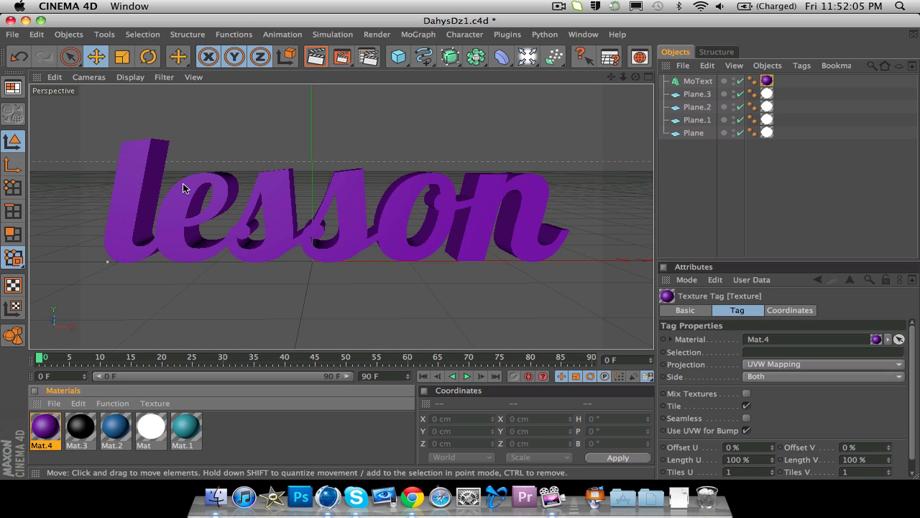
pyautogui.click(316, 57)
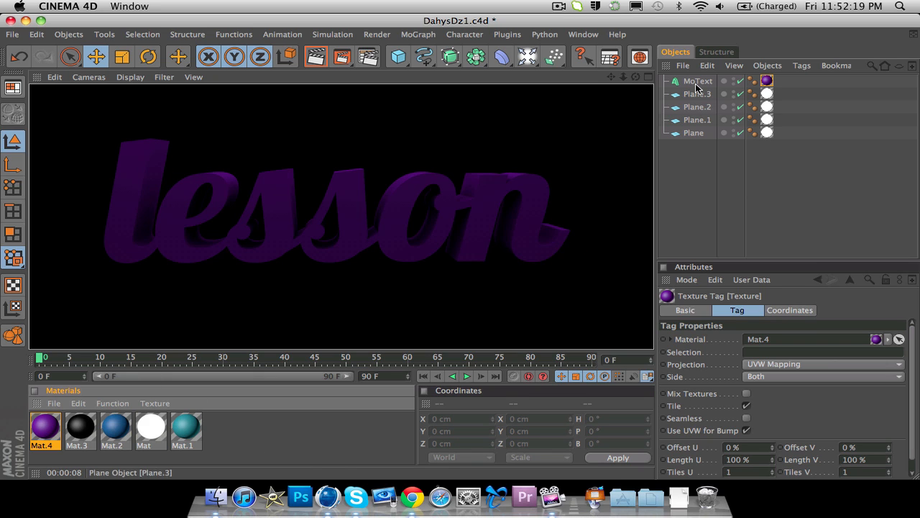
pyautogui.click(417, 289)
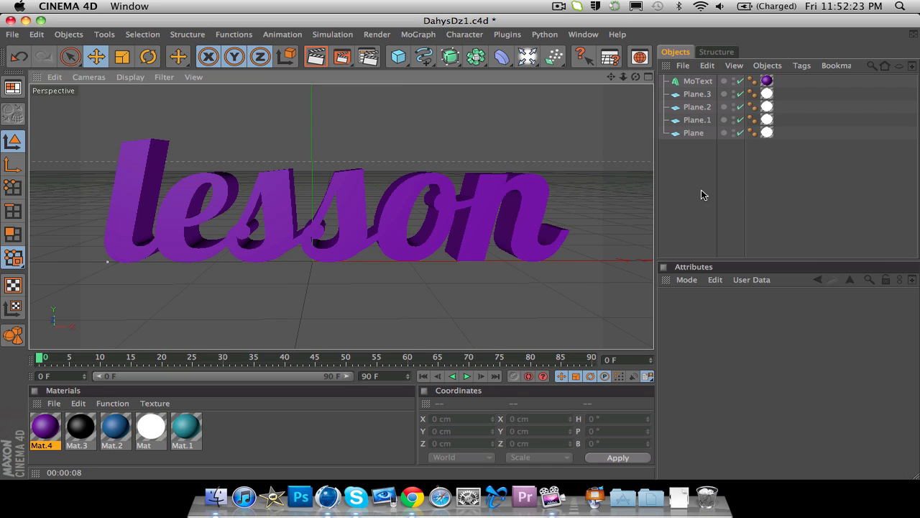
pyautogui.click(418, 34)
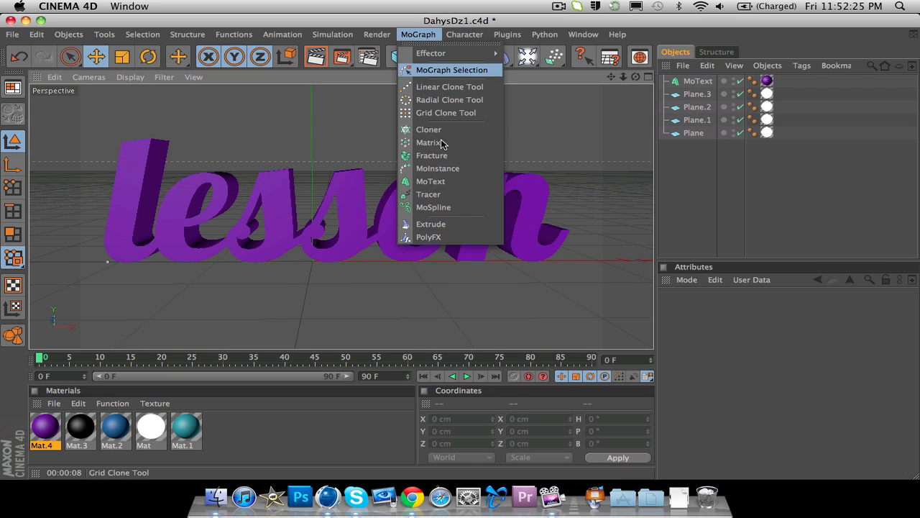
pyautogui.click(507, 281)
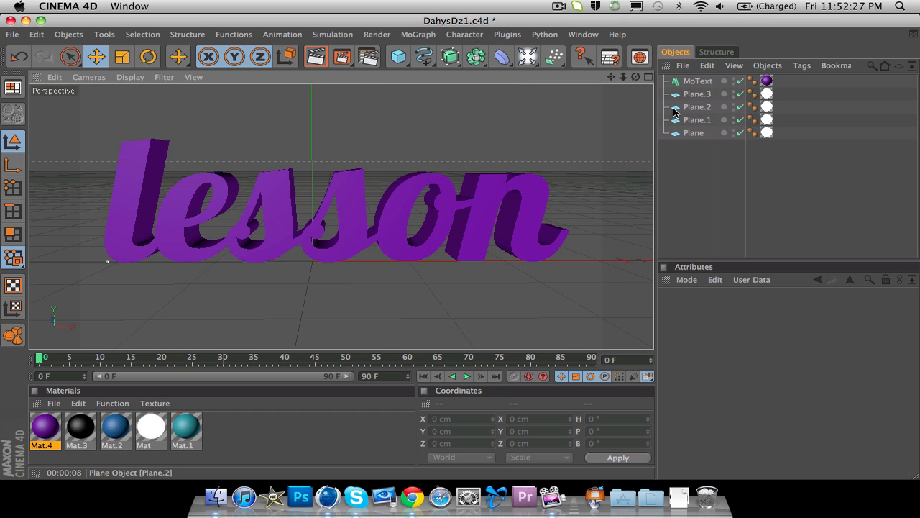
pyautogui.click(696, 81)
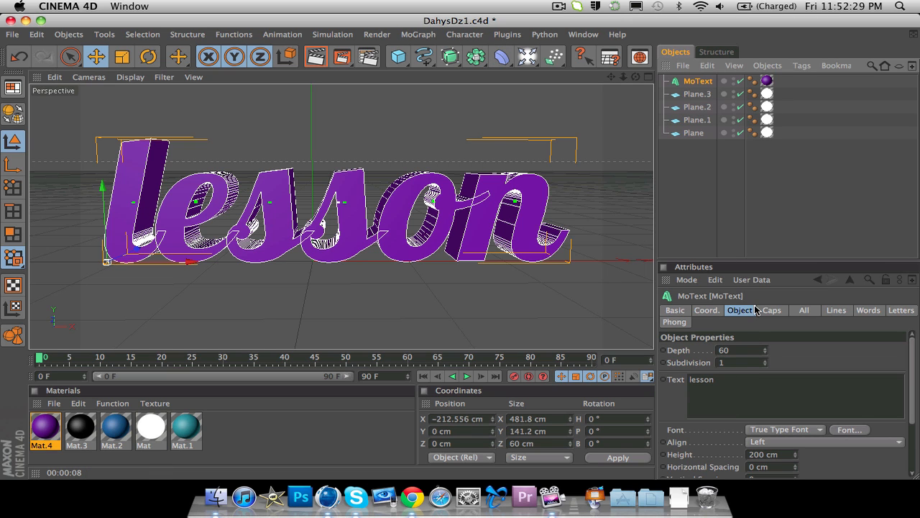
pyautogui.click(723, 384)
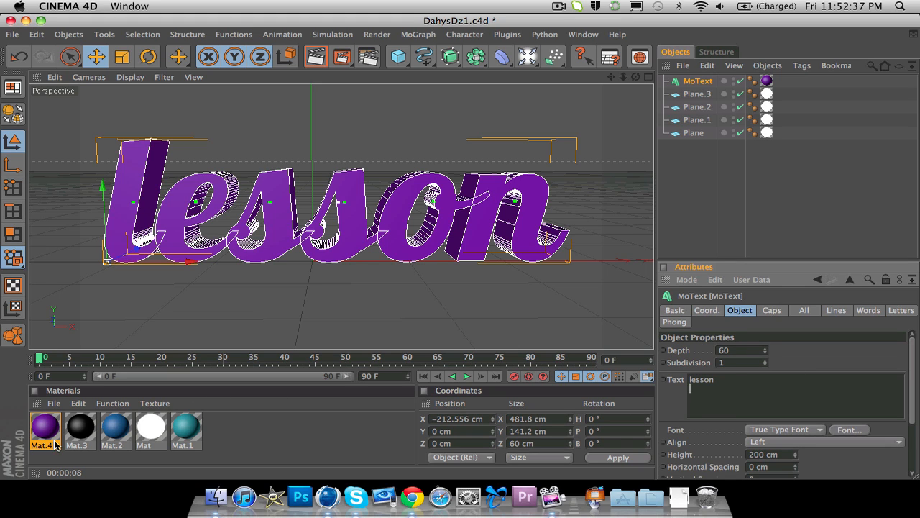
# Step: Create a new material and set its colour to green, R 64, G 131, B 94
pyautogui.doubleClick(213, 424)
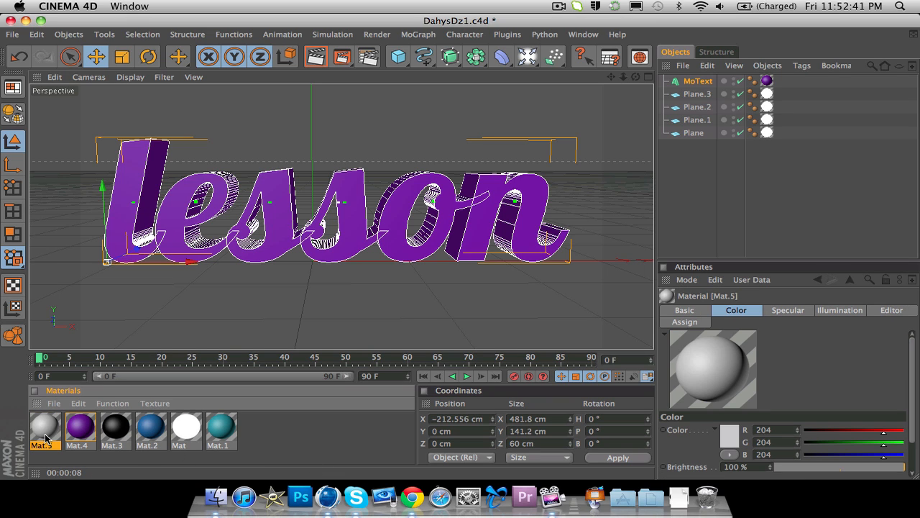
pyautogui.click(77, 431)
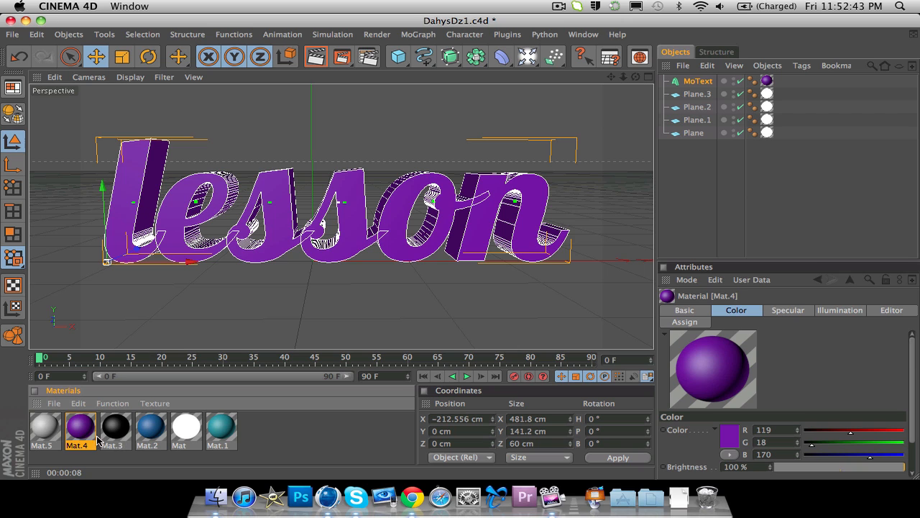
pyautogui.doubleClick(43, 440)
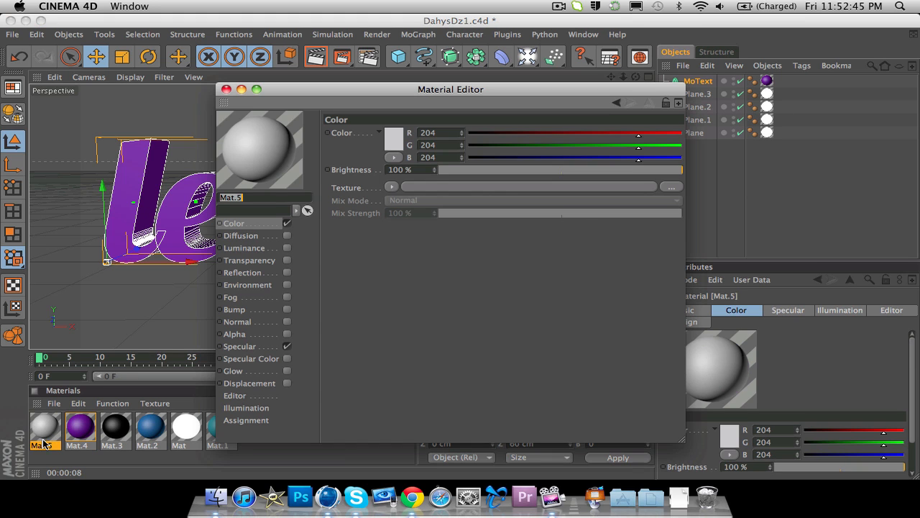
pyautogui.click(395, 142)
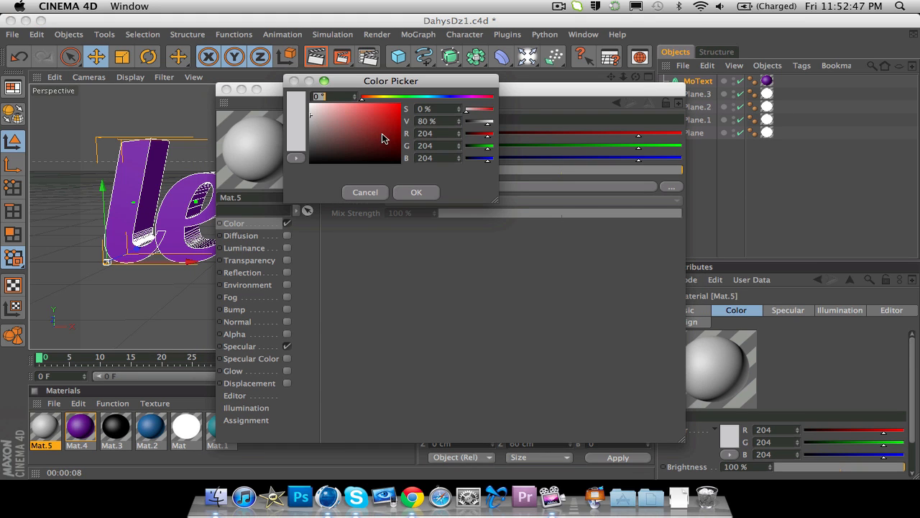
pyautogui.moveTo(382, 133); pyautogui.dragTo(356, 131)
pyautogui.moveTo(388, 99); pyautogui.dragTo(415, 98)
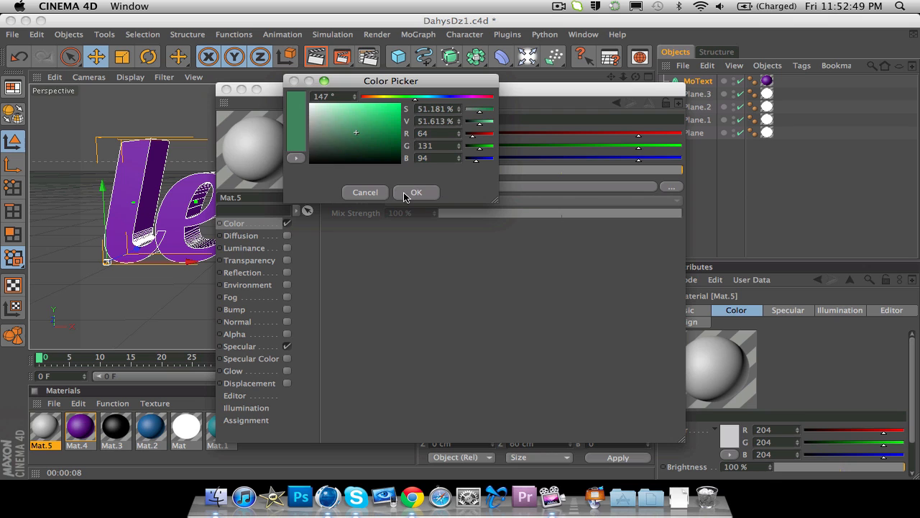
pyautogui.click(416, 192)
pyautogui.click(225, 89)
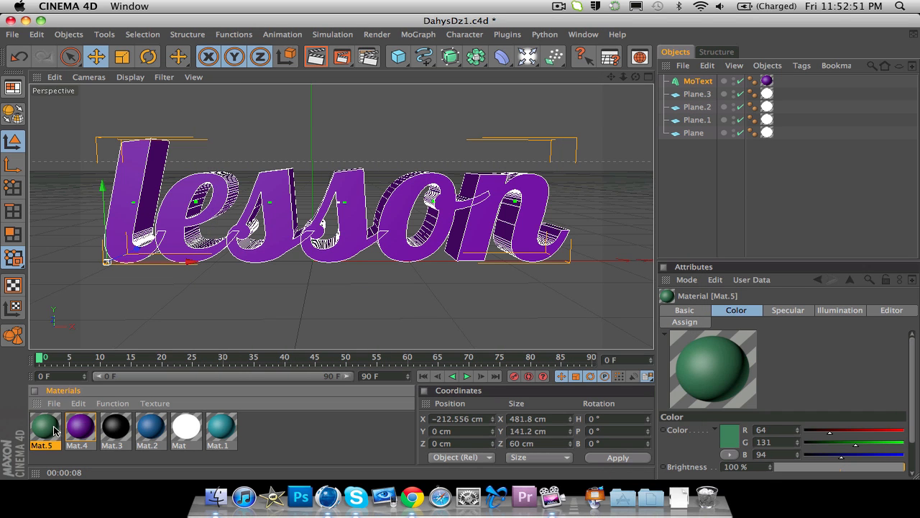
# Step: Apply the green Mat.5 to the "lesson" text, render a preview of the perspective view and clear it
pyautogui.moveTo(52, 433); pyautogui.dragTo(139, 223)
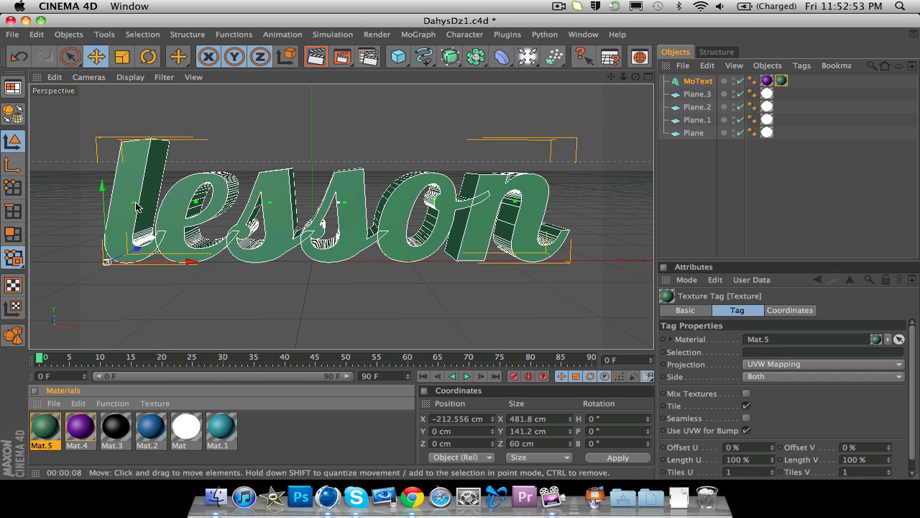
pyautogui.click(314, 58)
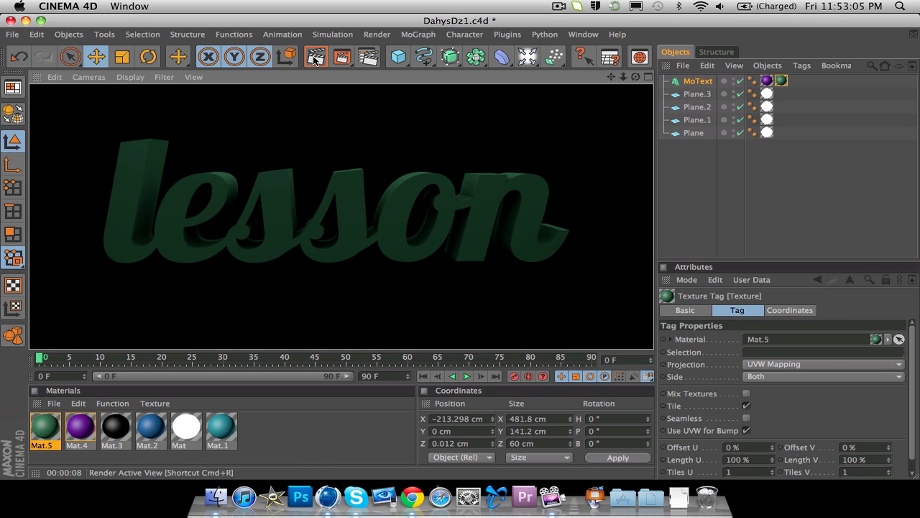
pyautogui.click(295, 127)
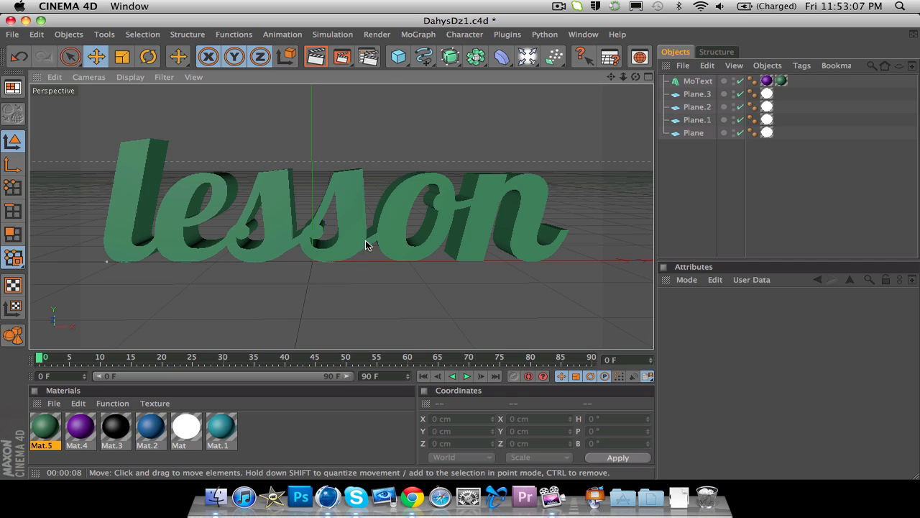
# Step: Delete the purple Mat.4 texture tag from the MoText object
pyautogui.scroll(-1, 350, 253)
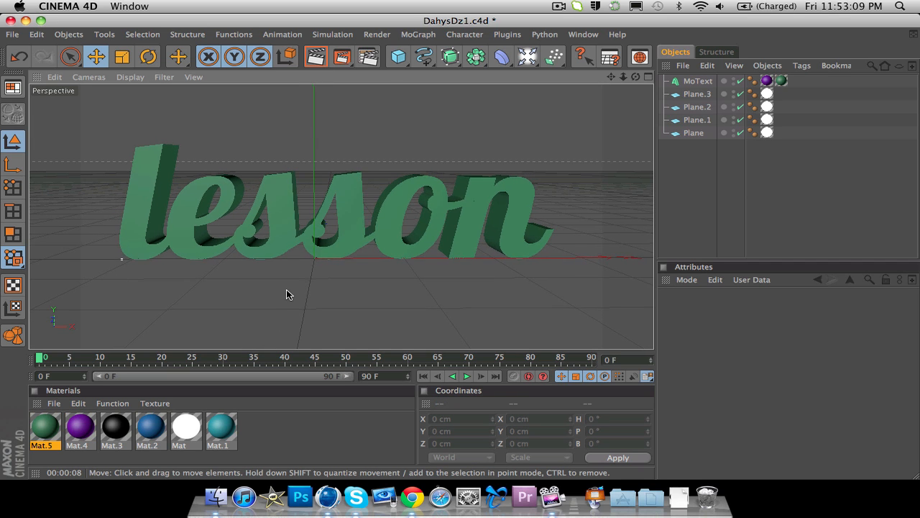
pyautogui.scroll(3, 286, 294)
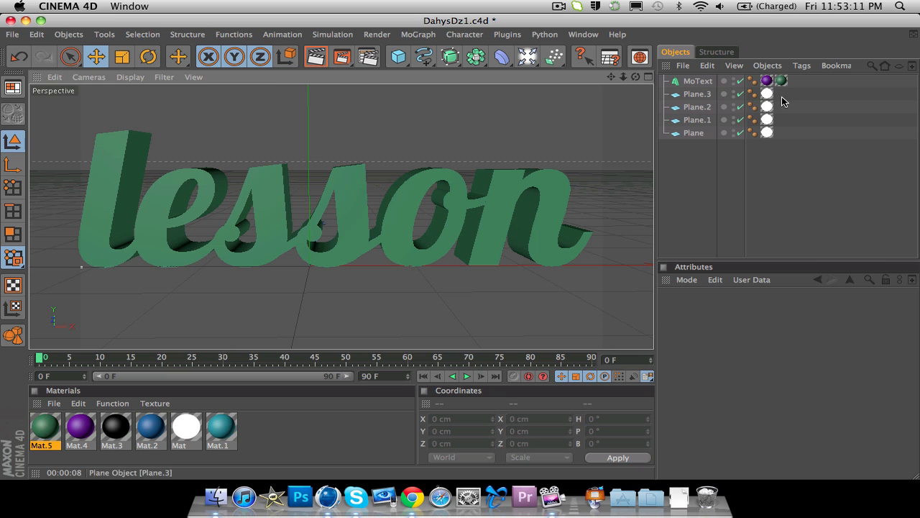
pyautogui.click(767, 81)
pyautogui.press('Delete')
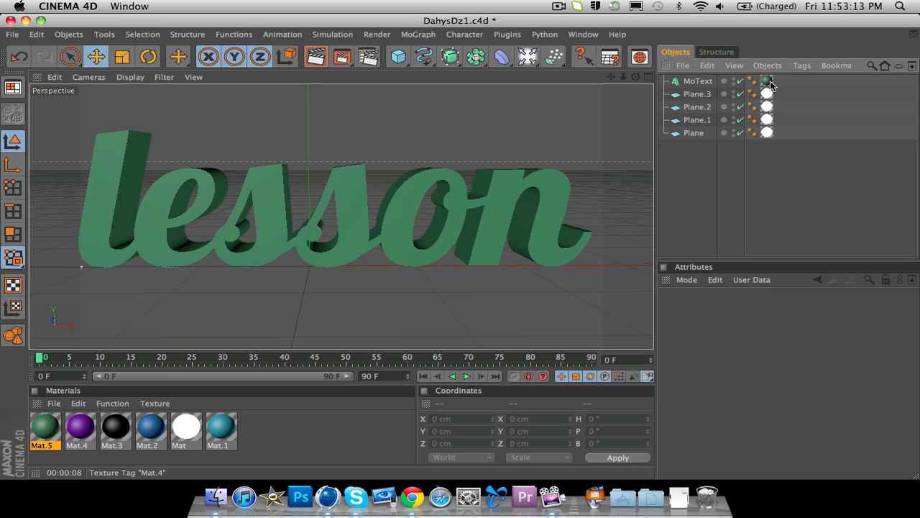
# Step: Apply the blue Mat.2 to the "lesson" text, render a preview of the perspective view and clear it
pyautogui.keyDown('alt'); pyautogui.moveTo(375, 161); pyautogui.dragTo(360, 192); pyautogui.keyUp('alt')
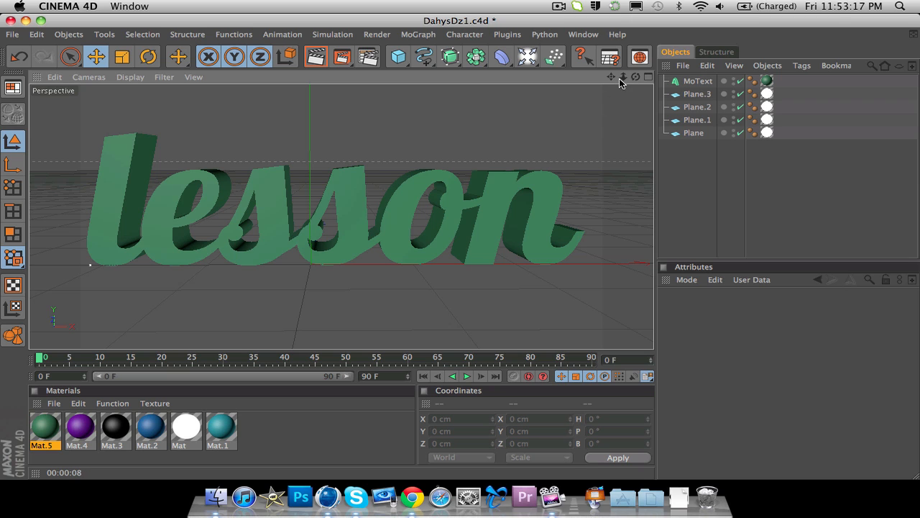
pyautogui.moveTo(611, 76); pyautogui.dragTo(616, 76)
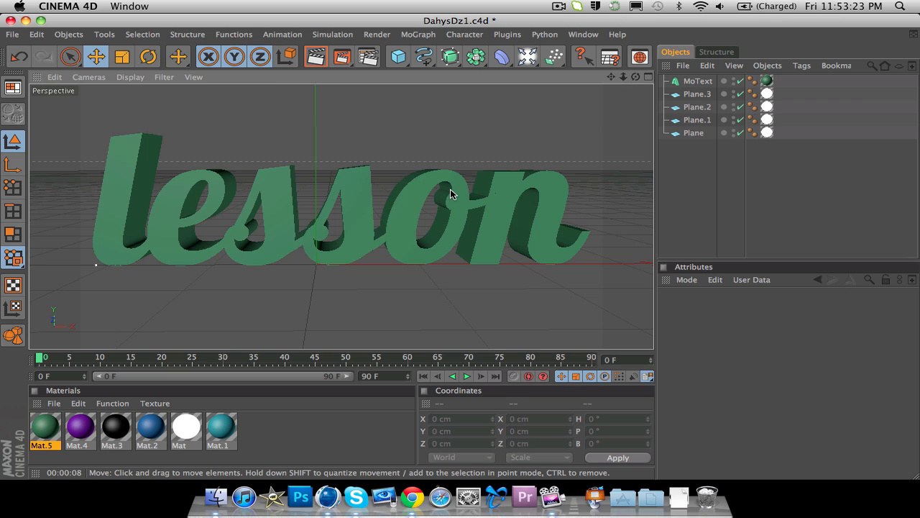
pyautogui.moveTo(150, 427); pyautogui.dragTo(167, 215)
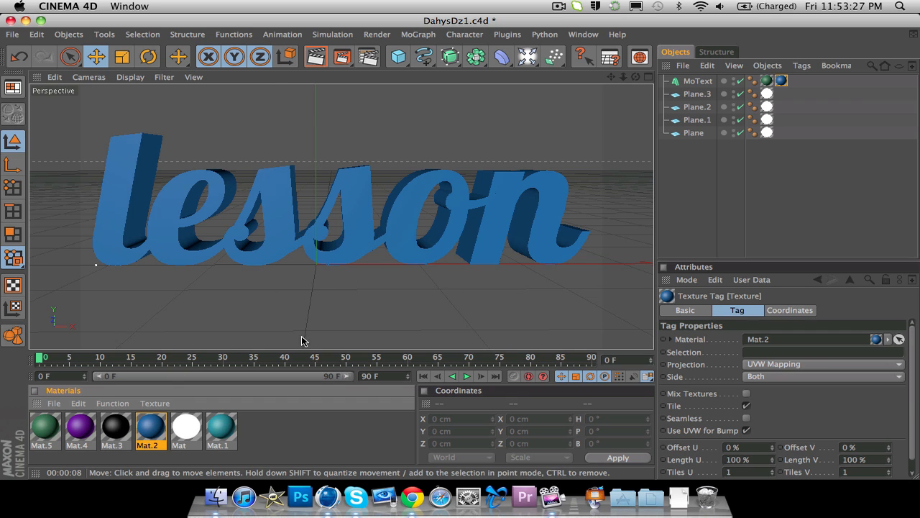
pyautogui.click(313, 57)
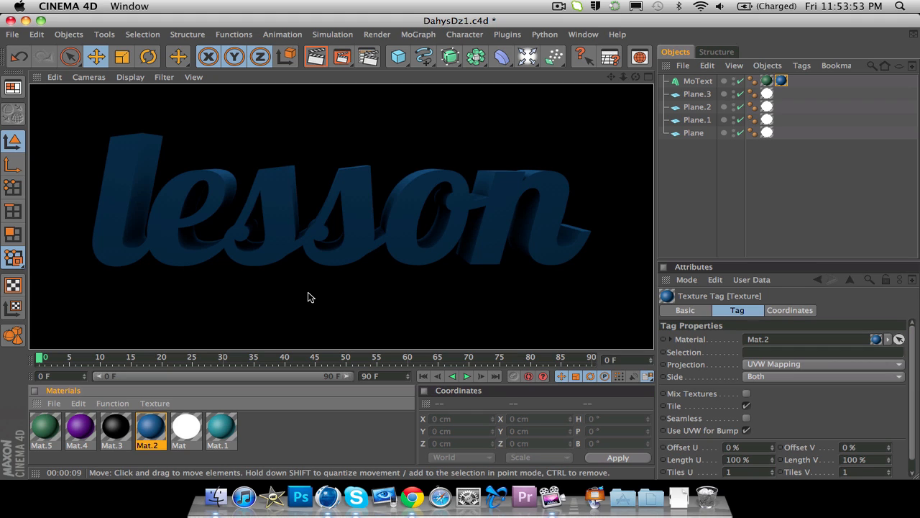
pyautogui.click(264, 298)
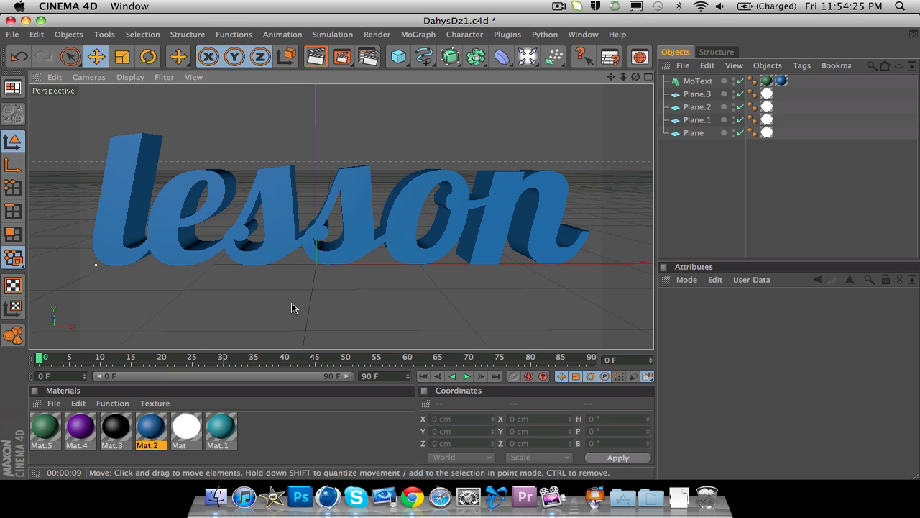
# Step: Render the scene to the Picture Viewer and reposition the viewer window
pyautogui.click(348, 55)
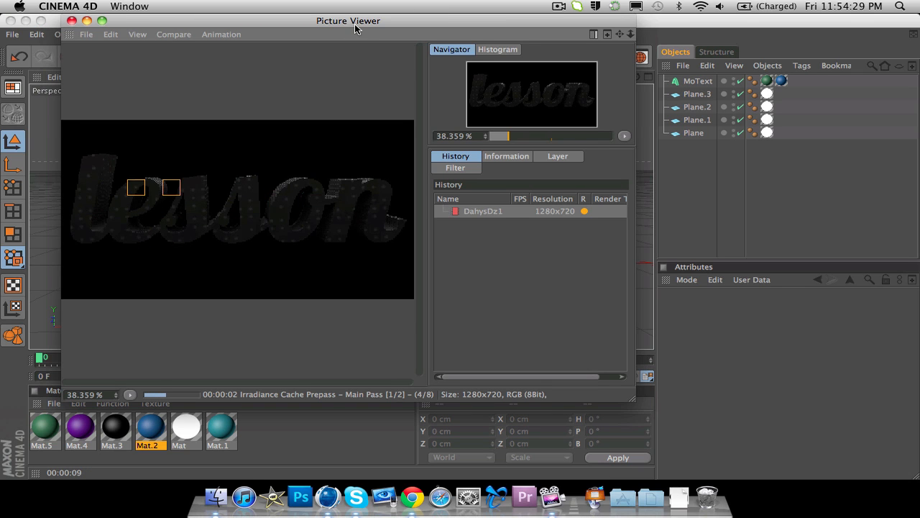
pyautogui.moveTo(354, 29); pyautogui.dragTo(329, 43)
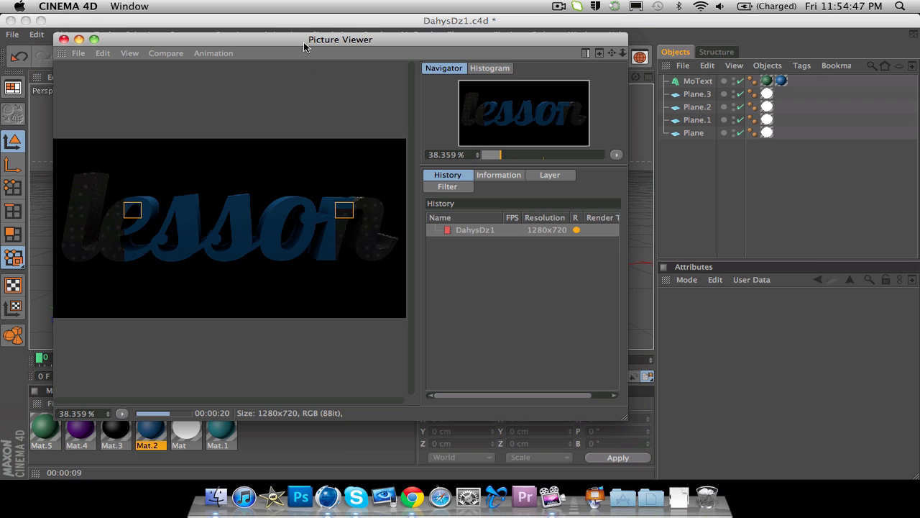
pyautogui.moveTo(303, 42); pyautogui.dragTo(315, 83)
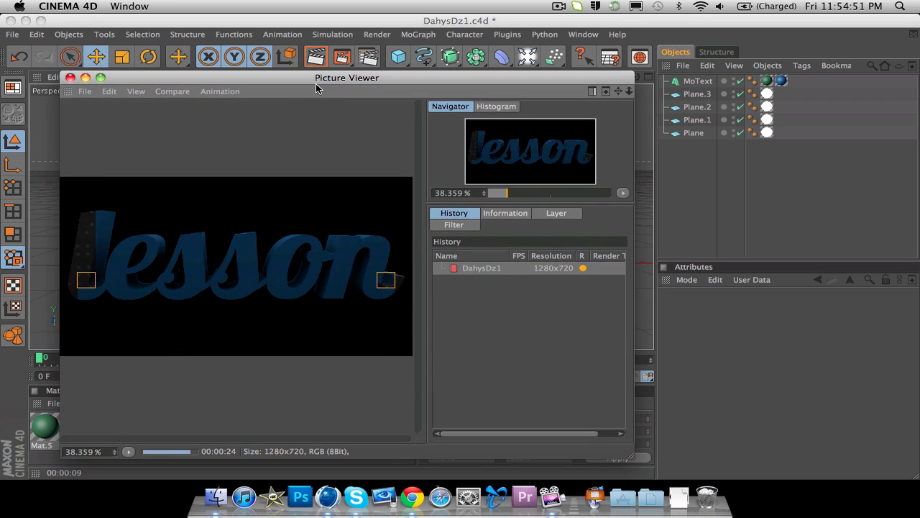
# Step: Save the render as a still PNG with alpha channel, named DahysDz1.png, in the "Lightroom and text setup" folder, and close the Picture Viewer
pyautogui.click(85, 91)
pyautogui.click(115, 122)
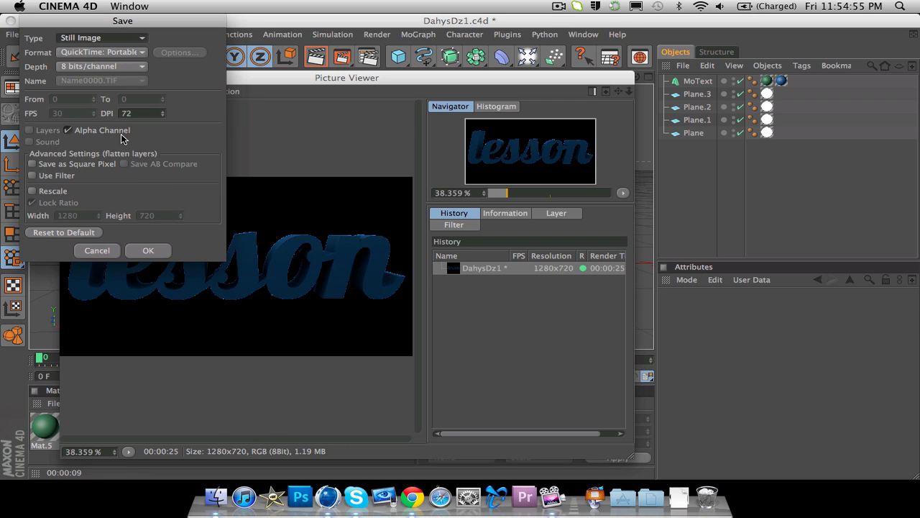
pyautogui.click(148, 251)
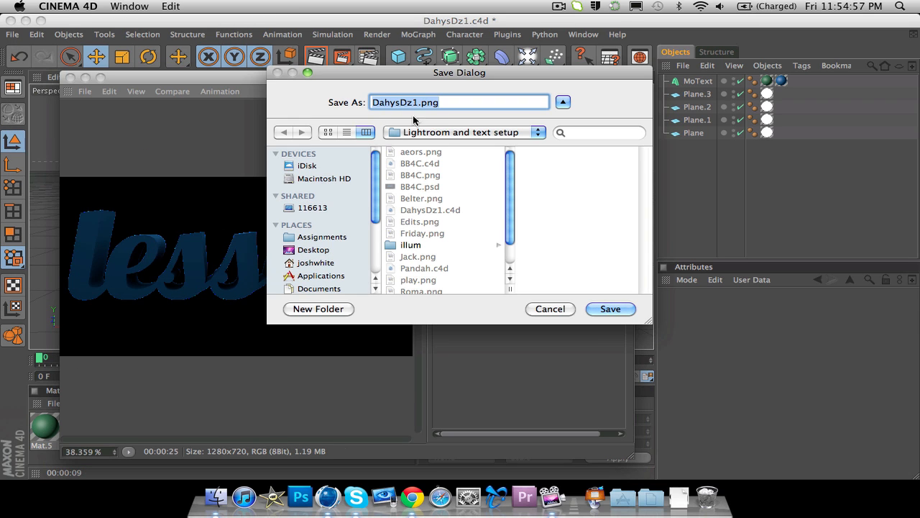
pyautogui.click(611, 308)
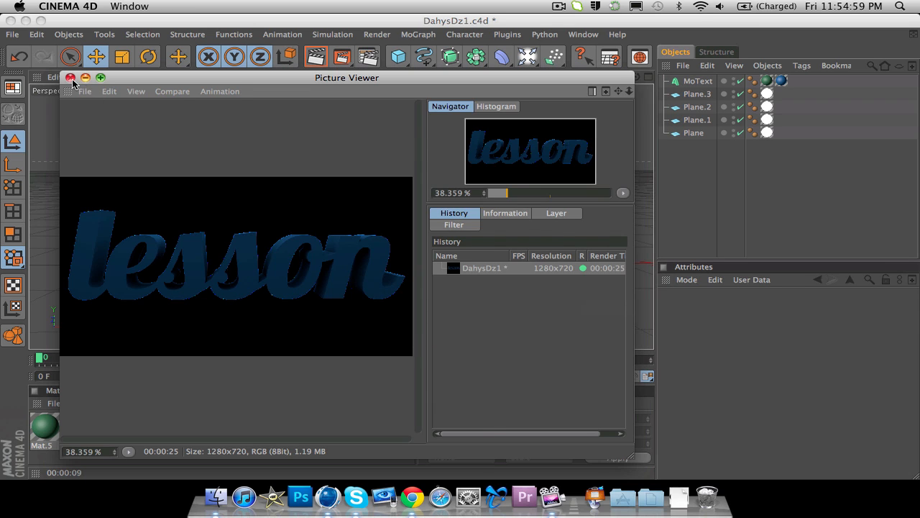
pyautogui.click(70, 77)
# Step: Set the regular image save format to PNG in the render settings, with Alpha Channel enabled
pyautogui.click(368, 56)
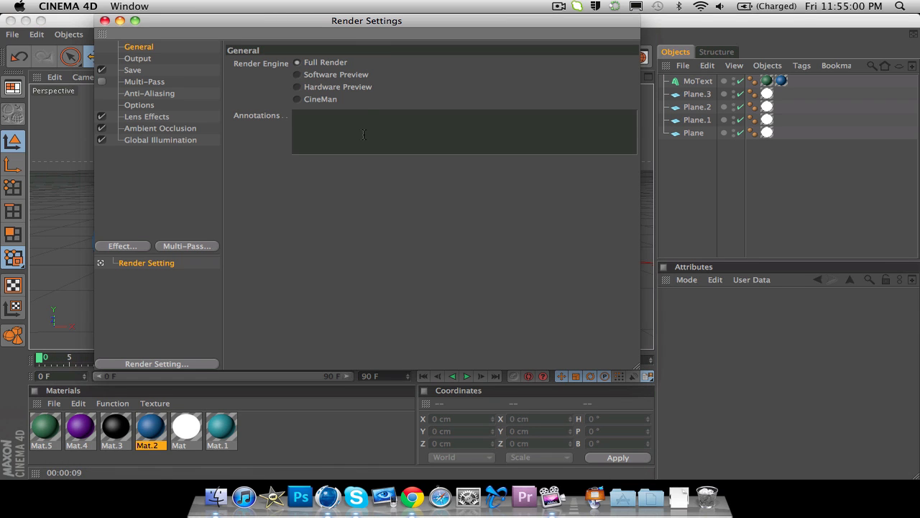
pyautogui.click(153, 61)
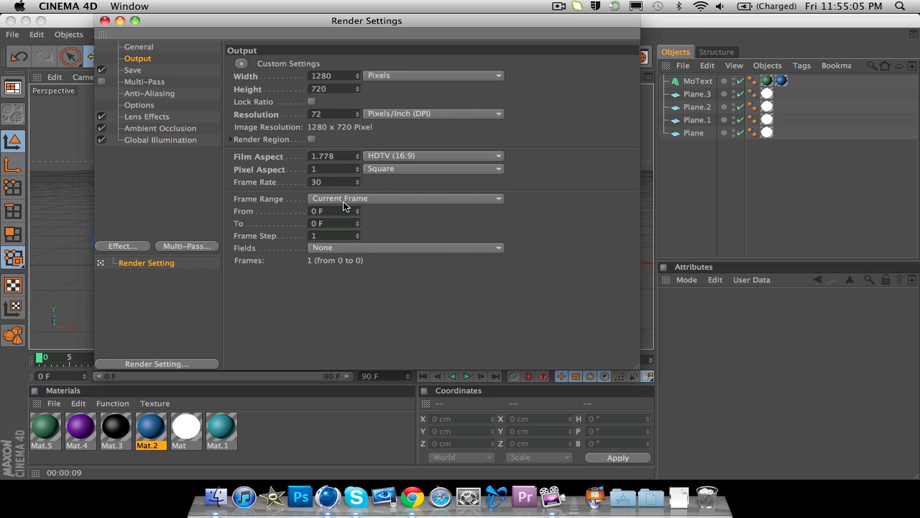
pyautogui.click(144, 73)
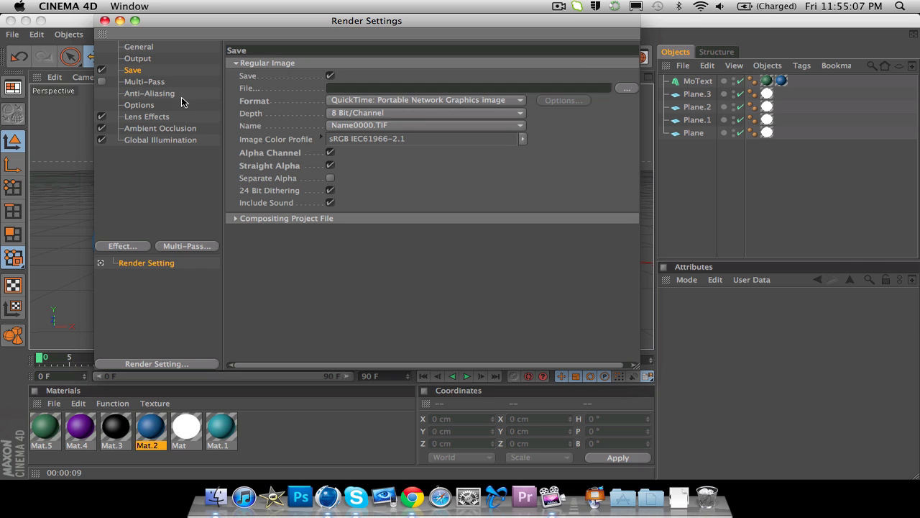
pyautogui.click(389, 100)
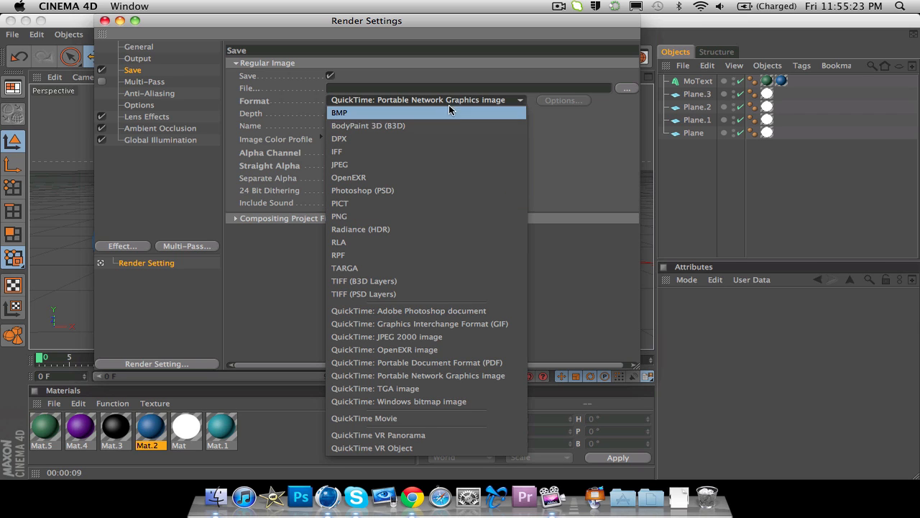
pyautogui.click(440, 217)
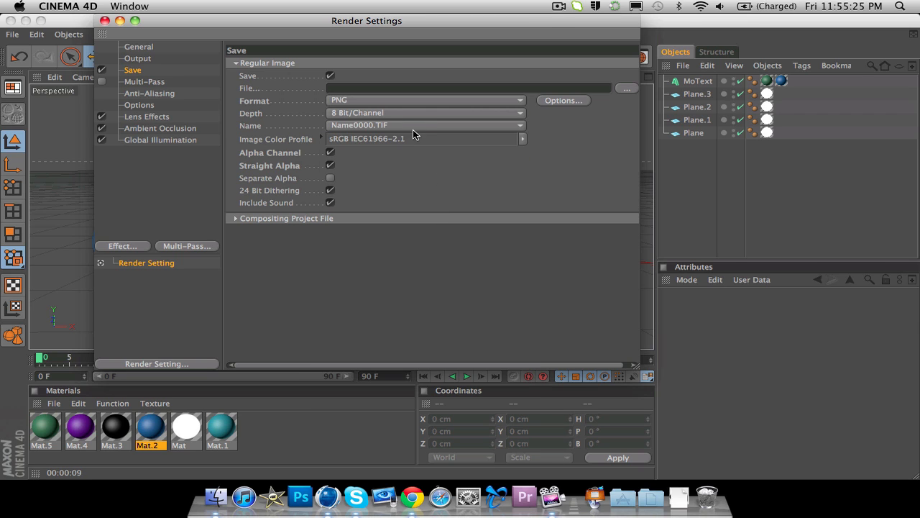
pyautogui.click(330, 153)
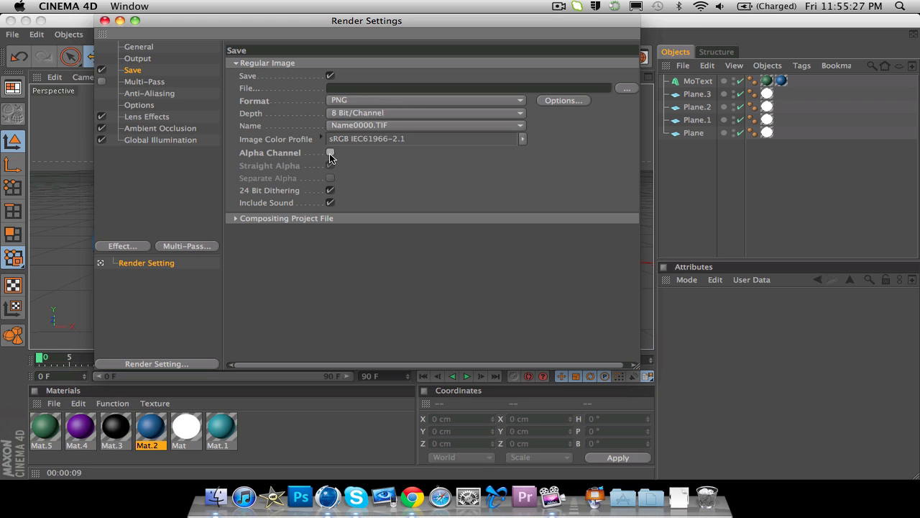
pyautogui.click(330, 153)
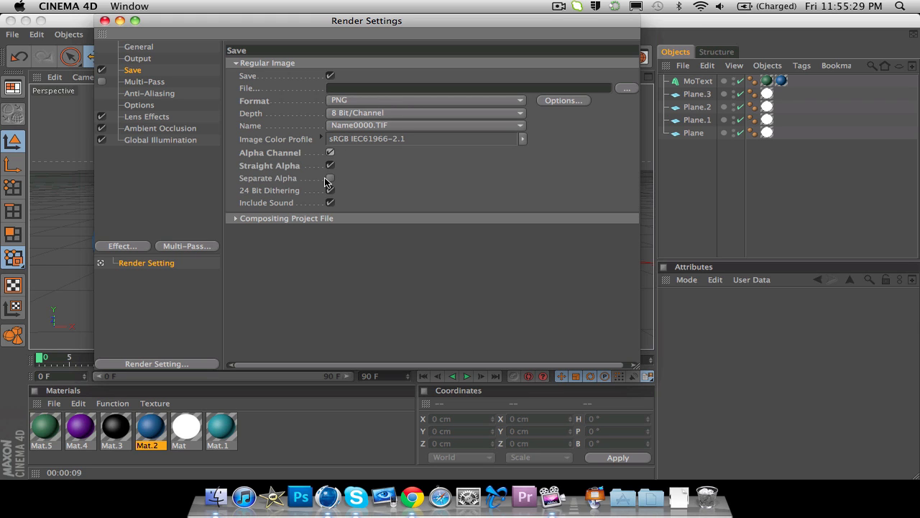
pyautogui.click(331, 165)
# Step: Review the render settings' Lens Effects, Ambient Occlusion and Global Illumination options and the list of available effects, and close the settings
pyautogui.click(141, 119)
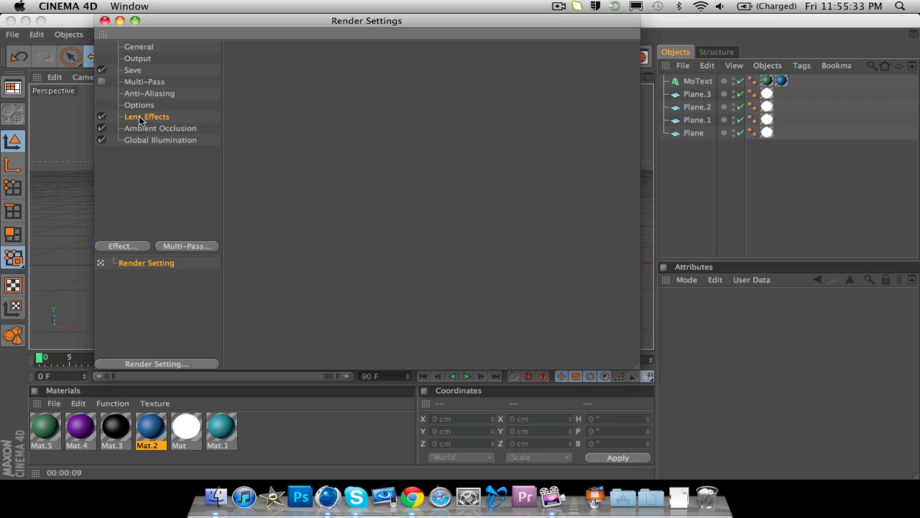
pyautogui.click(131, 247)
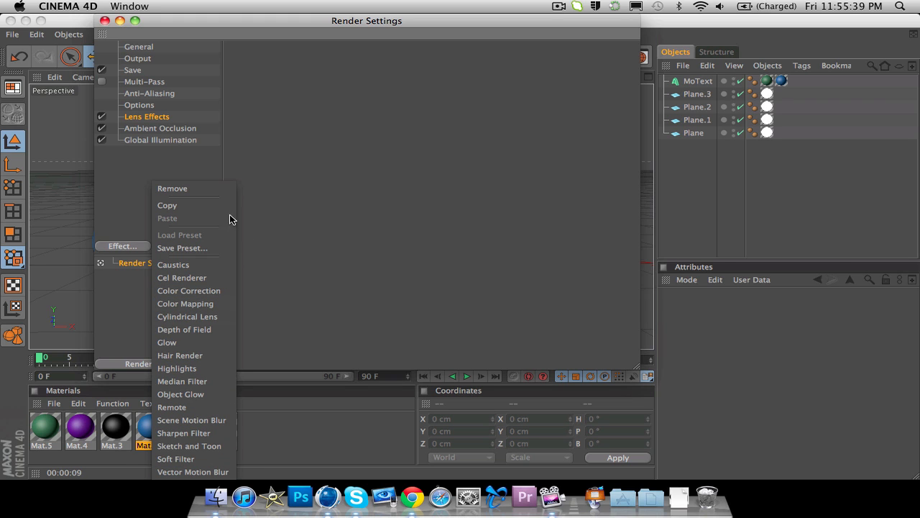
pyautogui.click(136, 150)
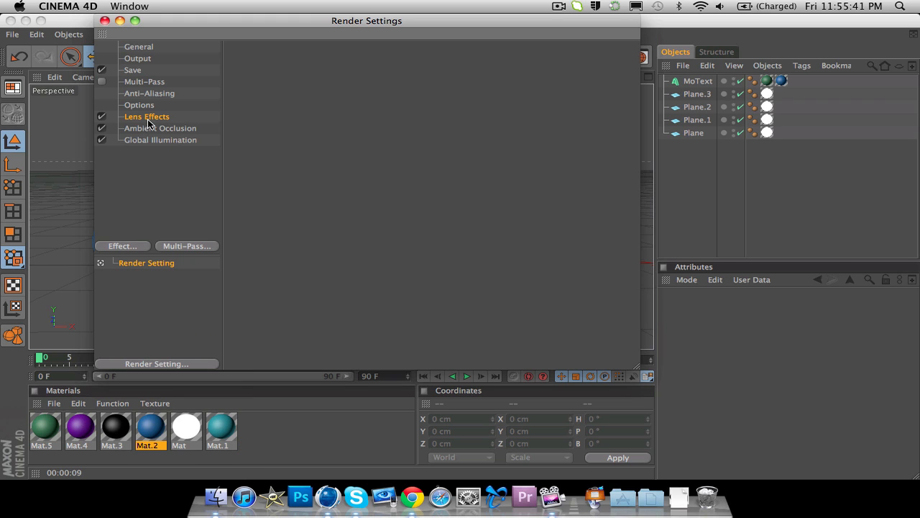
pyautogui.click(143, 129)
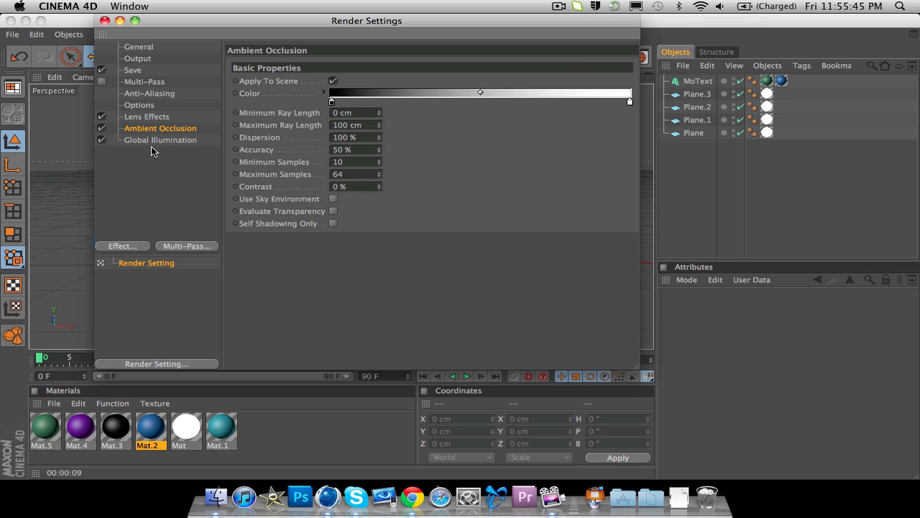
pyautogui.click(148, 141)
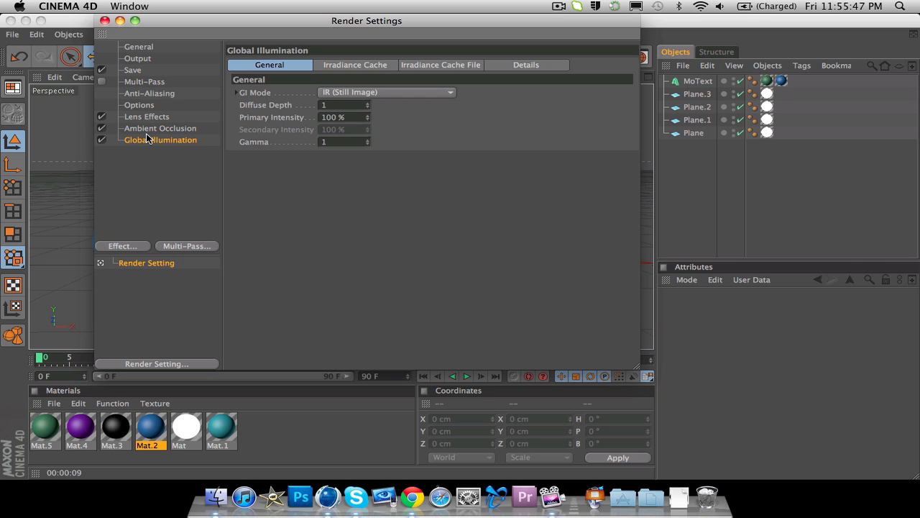
pyautogui.click(148, 118)
pyautogui.click(150, 163)
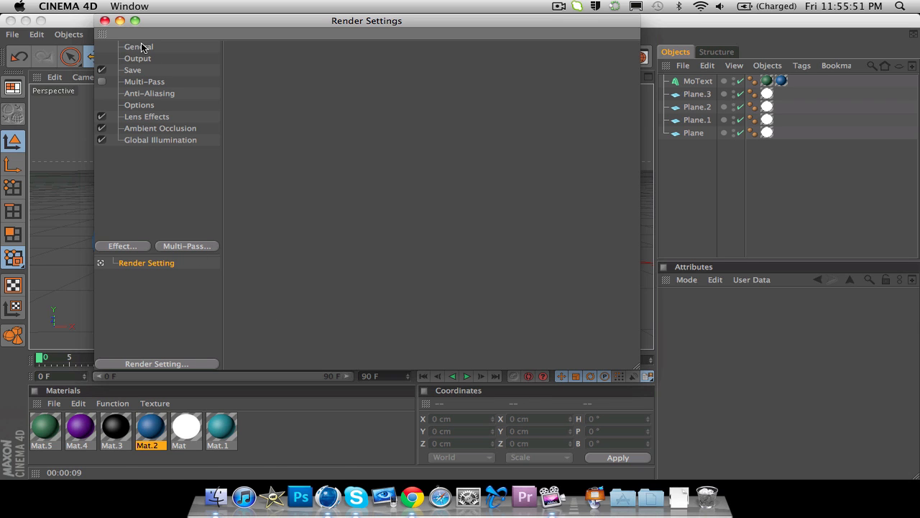
pyautogui.click(104, 22)
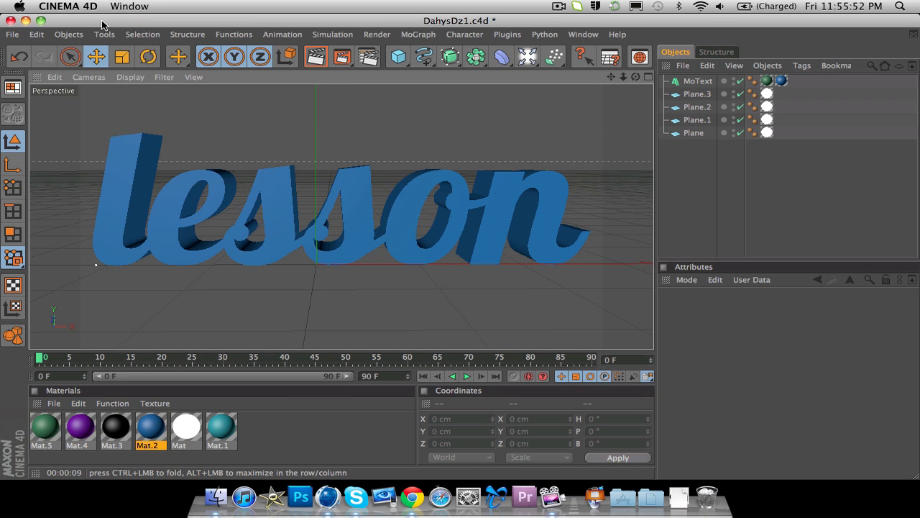
pyautogui.click(332, 61)
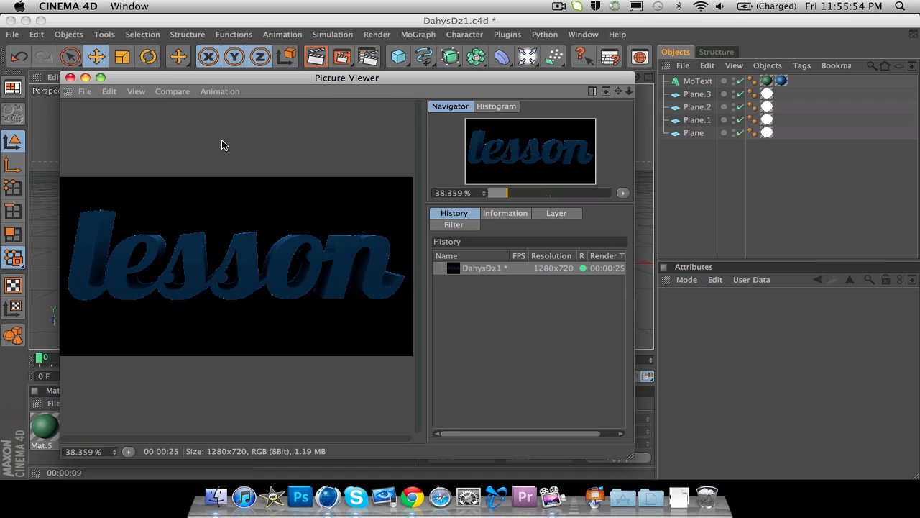
pyautogui.click(70, 78)
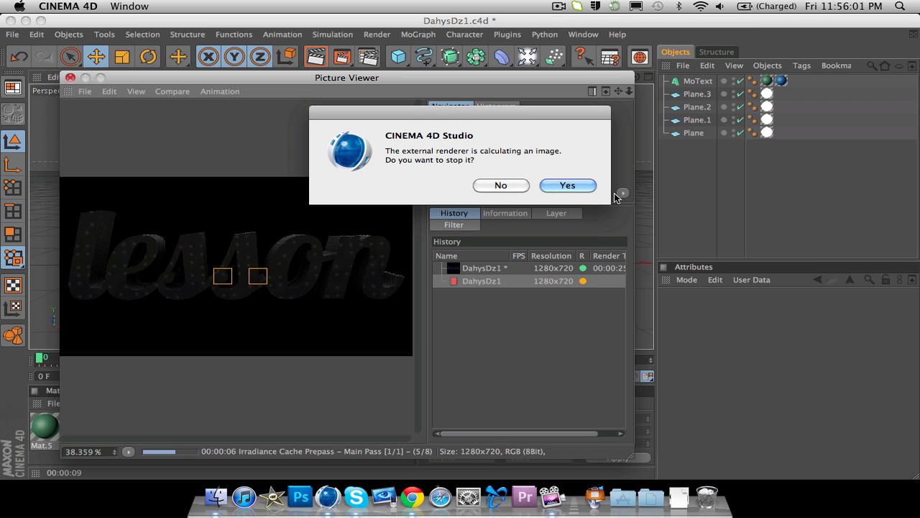
pyautogui.click(570, 185)
pyautogui.scroll(-5, 288, 243)
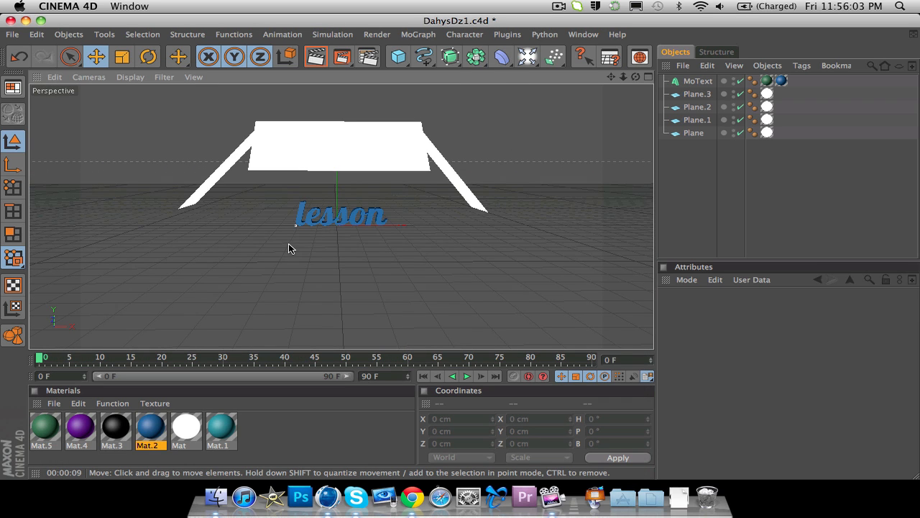
pyautogui.moveTo(635, 76); pyautogui.dragTo(615, 79)
pyautogui.scroll(10, 466, 188)
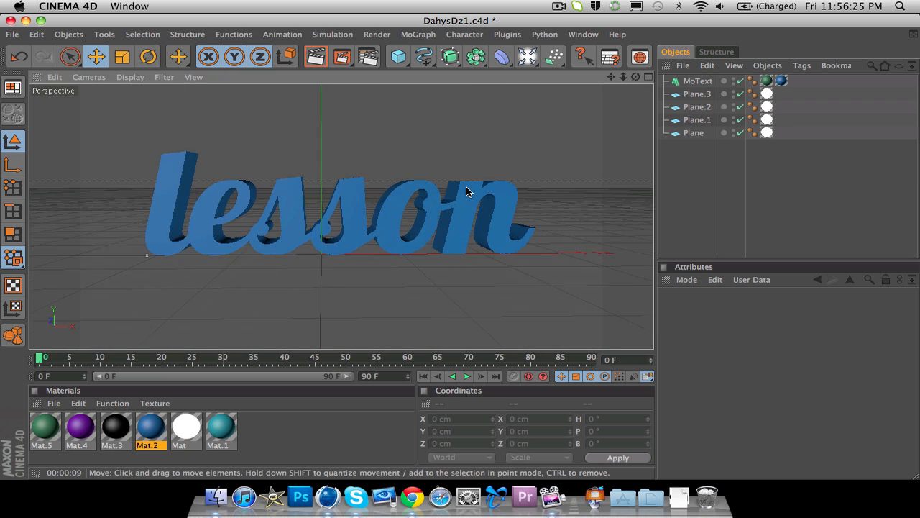
pyautogui.scroll(-2, 465, 189)
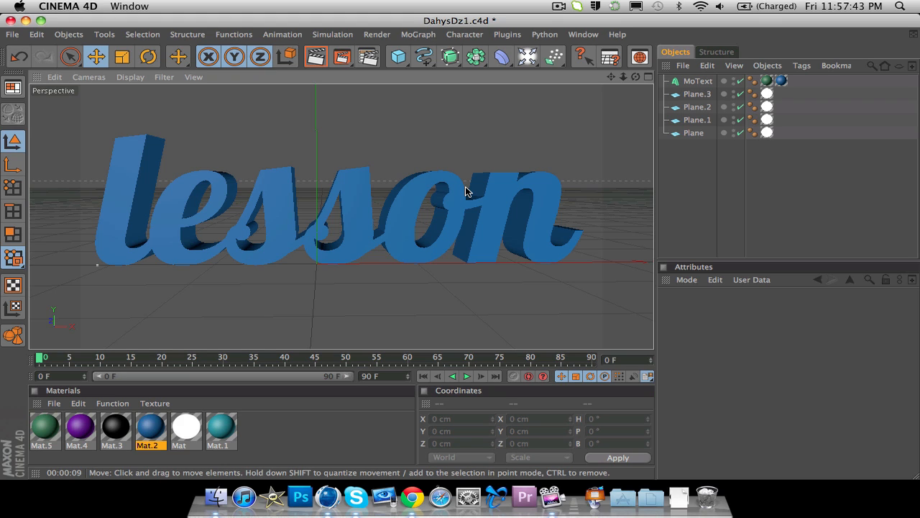
pyautogui.click(559, 6)
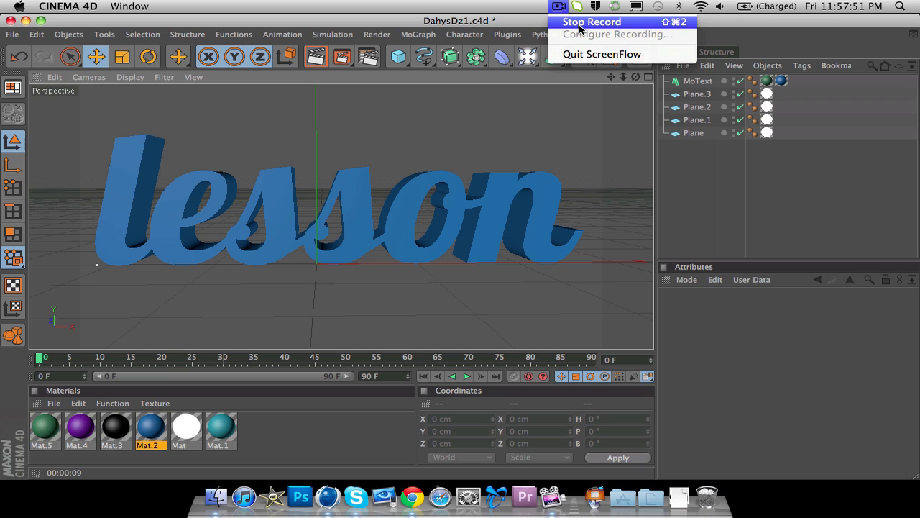